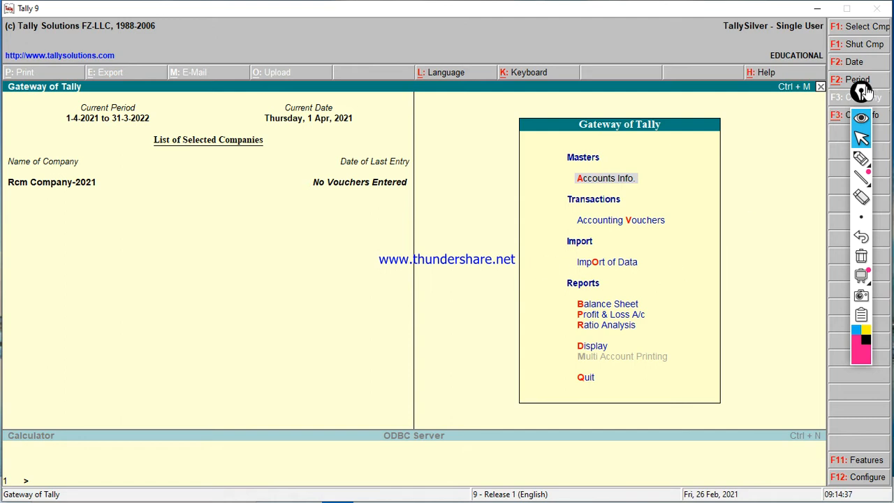
- Tick and underline the Cmp Info option with the annotation pen, and clear the marks
left_click_drag(864, 92, 871, 165)
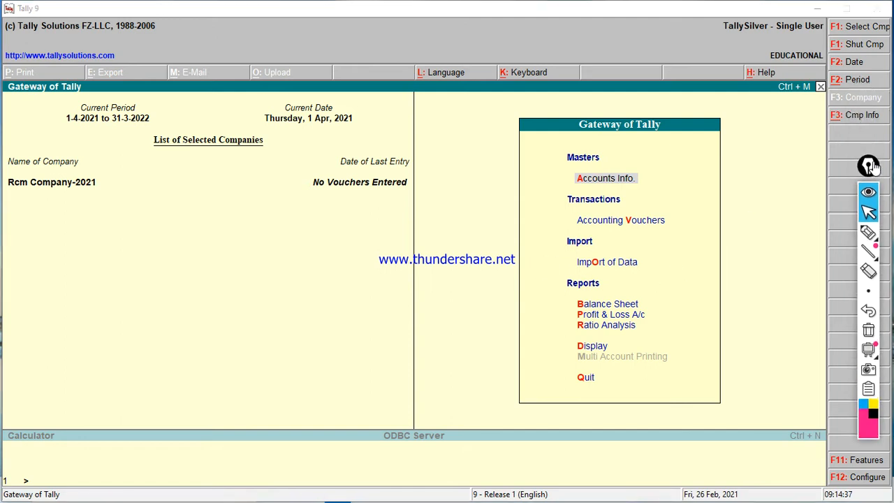
left_click(866, 234)
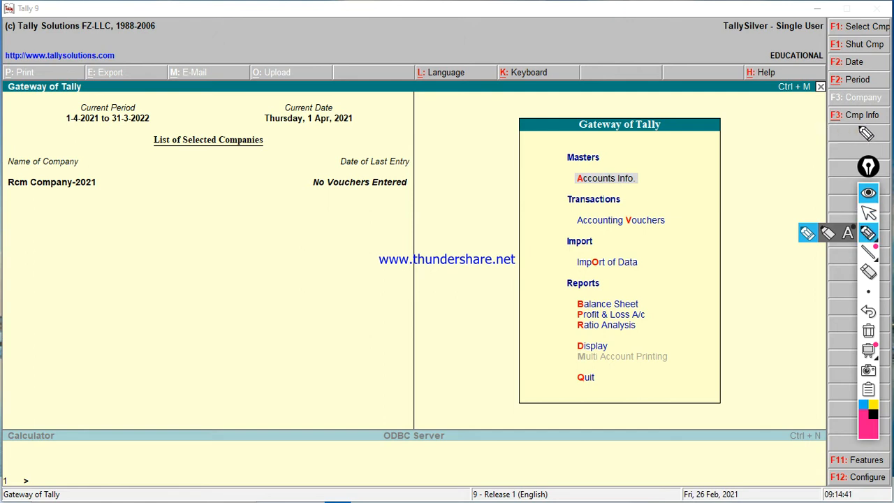
mouse_move(866, 126)
left_mouse_down()
mouse_move(802, 126)
mouse_move(837, 112)
left_mouse_up()
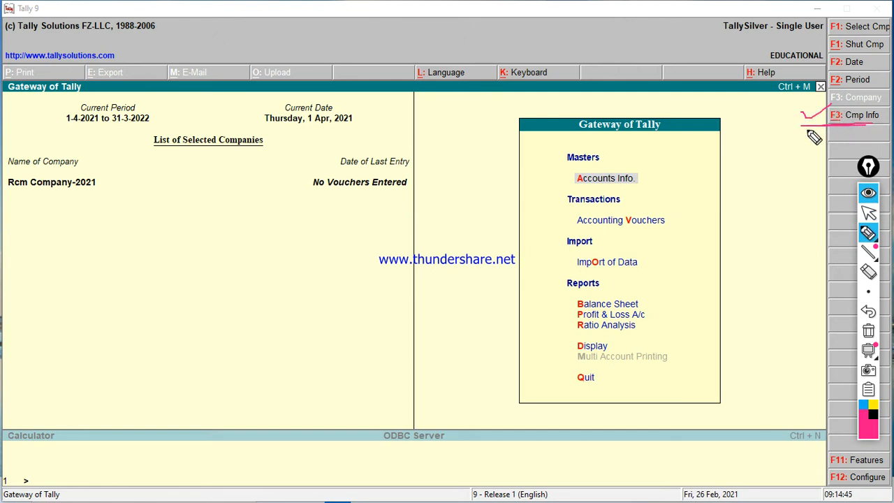
left_click(867, 331)
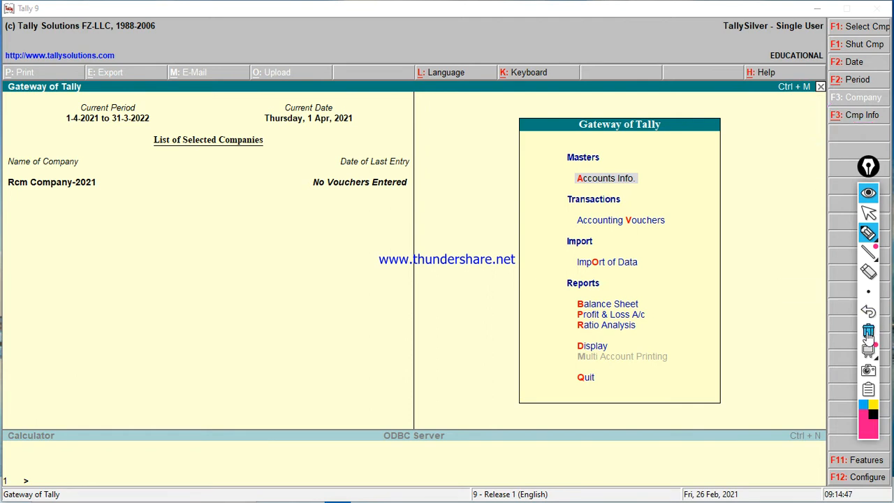
left_click(869, 214)
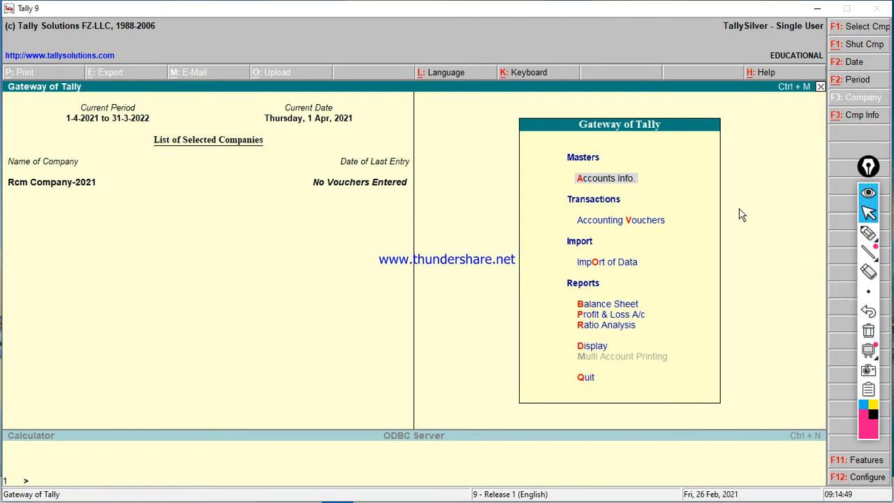
- Open the Company Info menu and highlight the Split Company Data option
key("alt+F3")
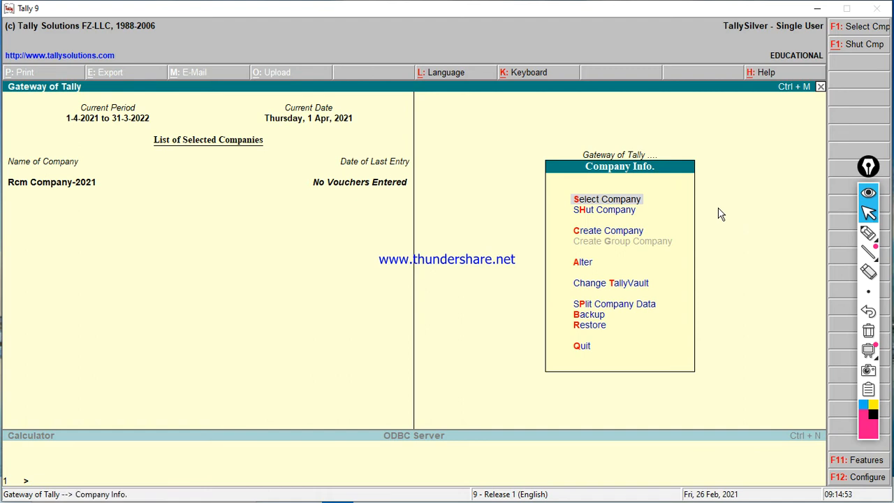
key("Down")
key("Down")
key("Down")
key("Down")
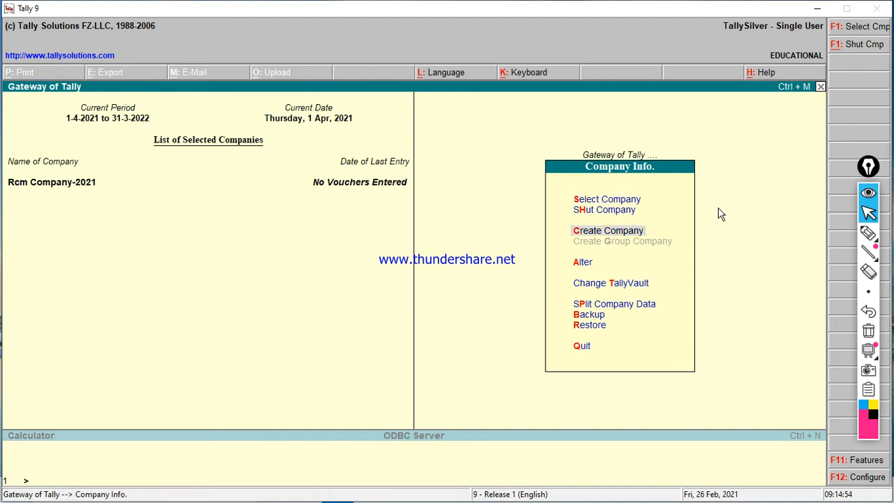
key("Up")
key("Down")
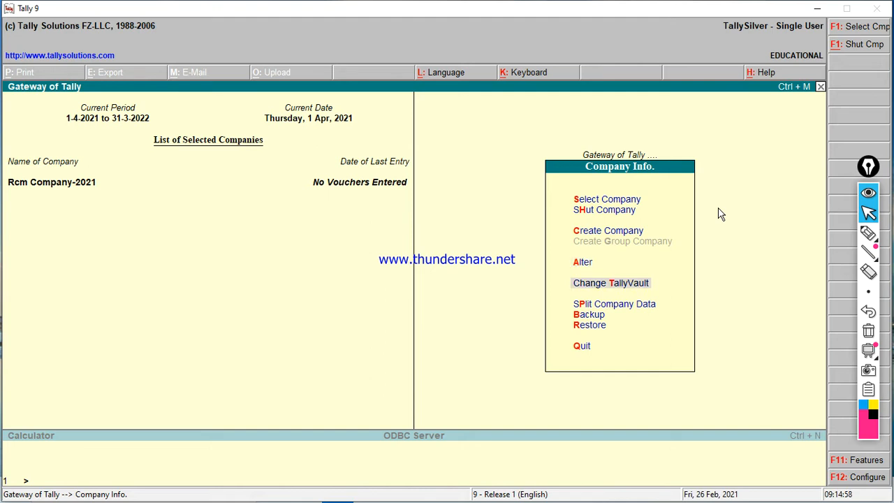
key("Down")
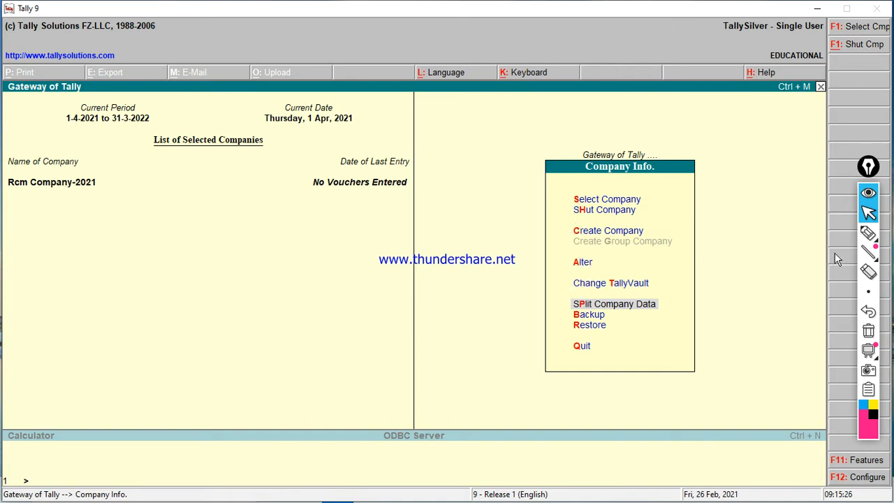
- Mark Create Company and the highlighted letters of Select, Shut and TallyVault with the pen, and clear the marks
left_click(868, 234)
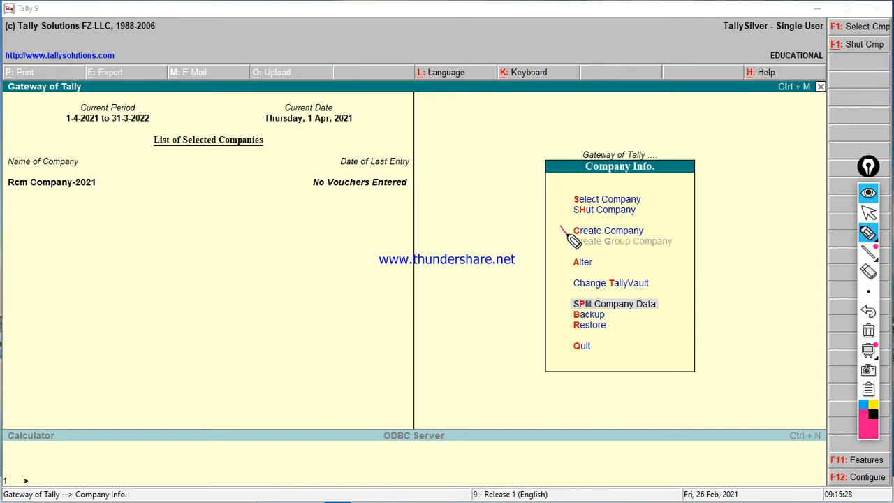
left_click_drag(560, 228, 573, 221)
left_click_drag(569, 202, 579, 202)
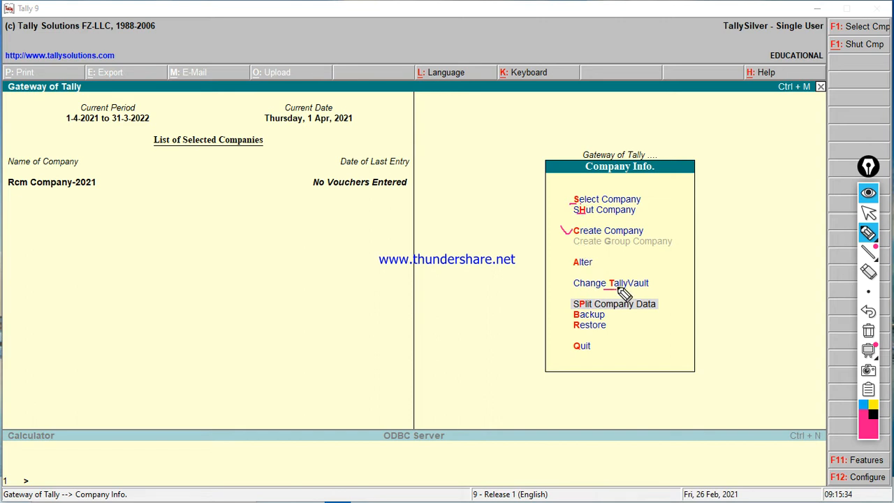
left_click_drag(609, 288, 617, 287)
left_click(867, 330)
left_click(868, 212)
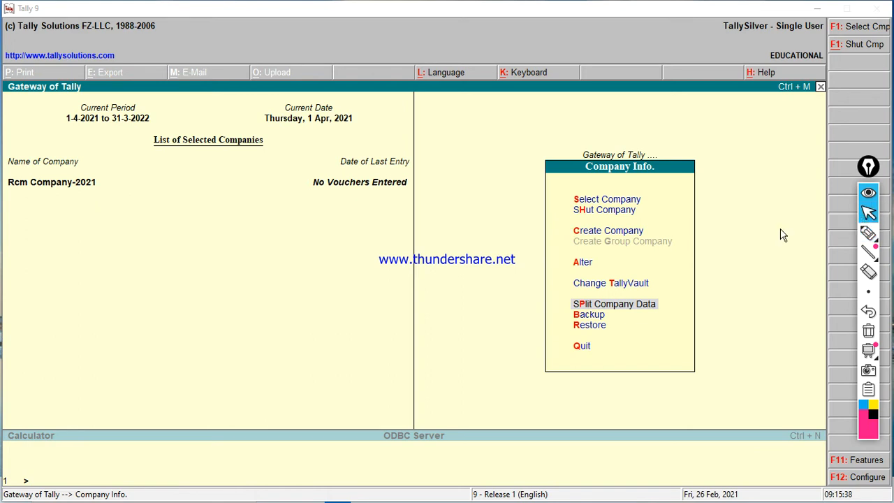
- Split the data of Rcm Company-2021 from 1-Sep-2021 and accept the split settings
key("Up")
key("Up")
key("Up")
key("Up")
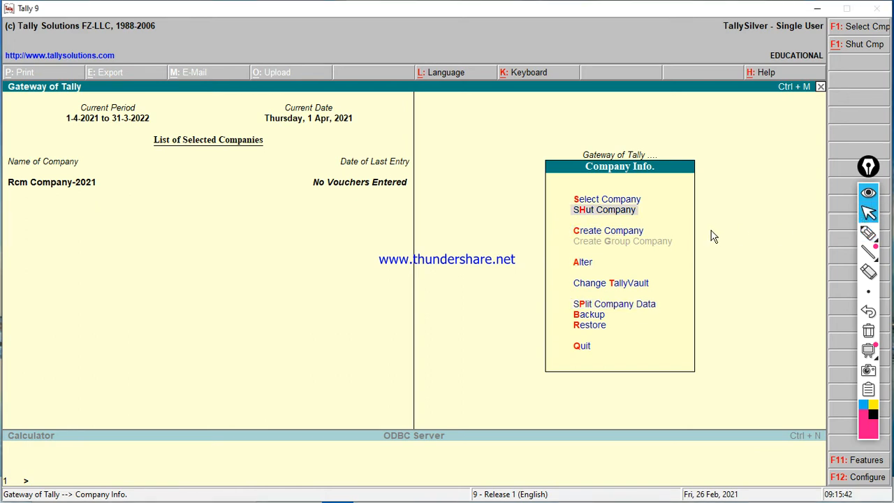
key("p")
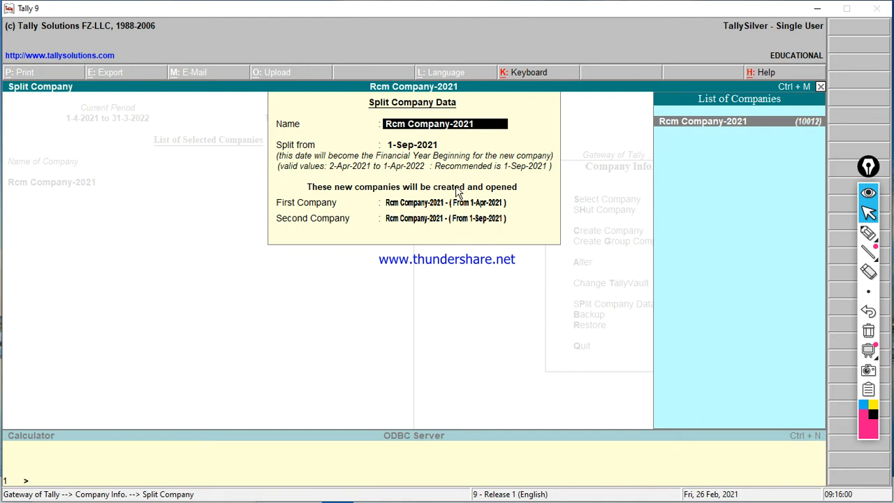
key("Return")
key("Return")
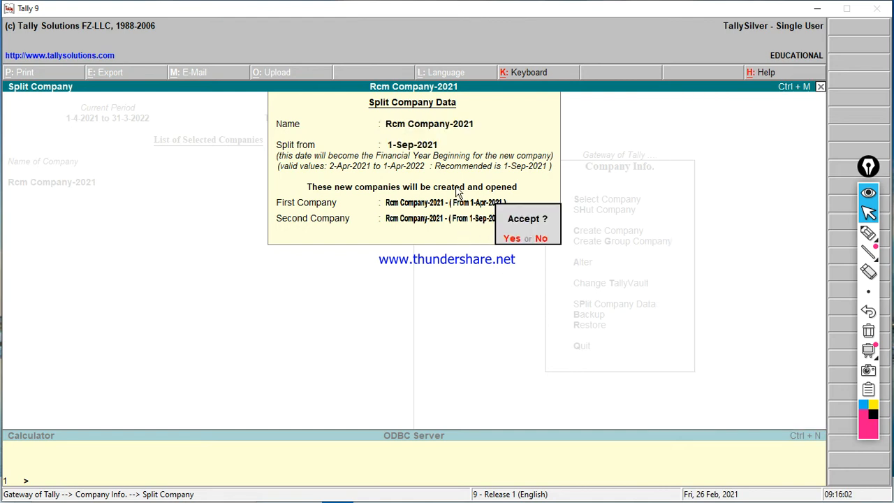
key("Return")
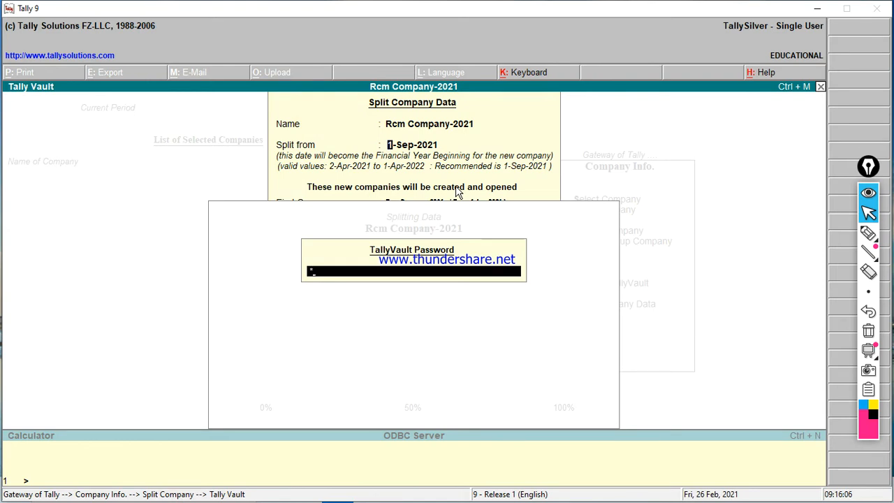
- Enter the requested TallyVault passwords to run the company split
key("Return")
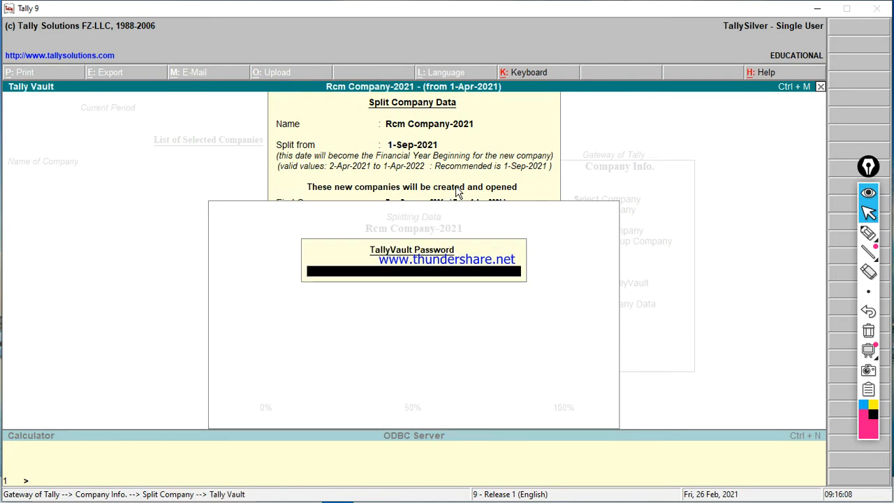
type("*")
key("Return")
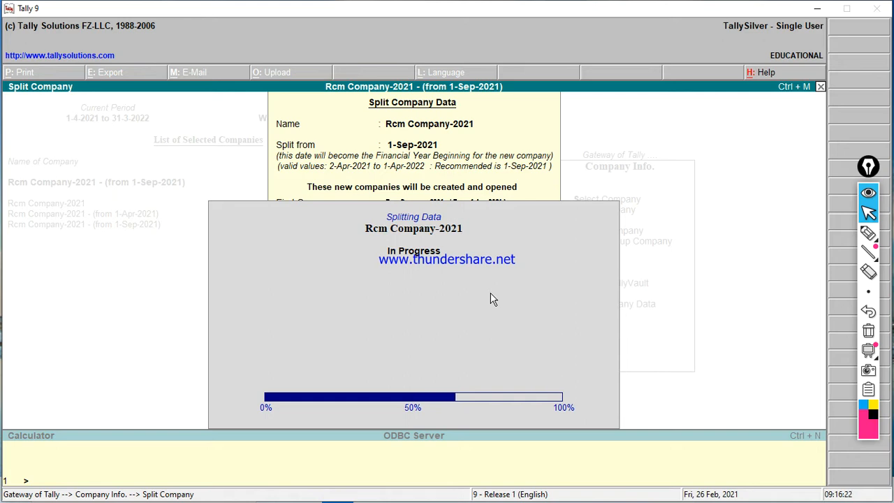
- Underline the Splitting Data heading and company name in the progress window with the pen, and clear the marks
left_click(868, 232)
mouse_move(365, 230)
left_mouse_down()
mouse_move(457, 220)
mouse_move(405, 232)
left_mouse_up()
left_click_drag(468, 227, 471, 227)
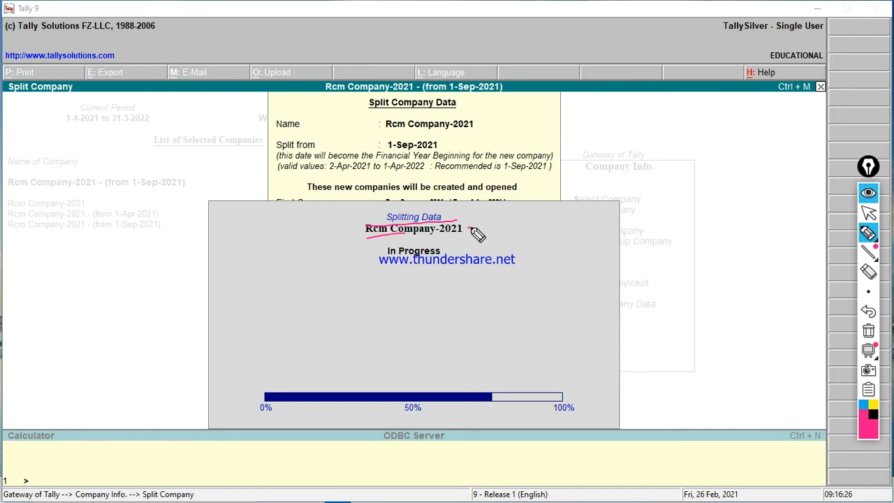
left_click(867, 331)
left_click(866, 214)
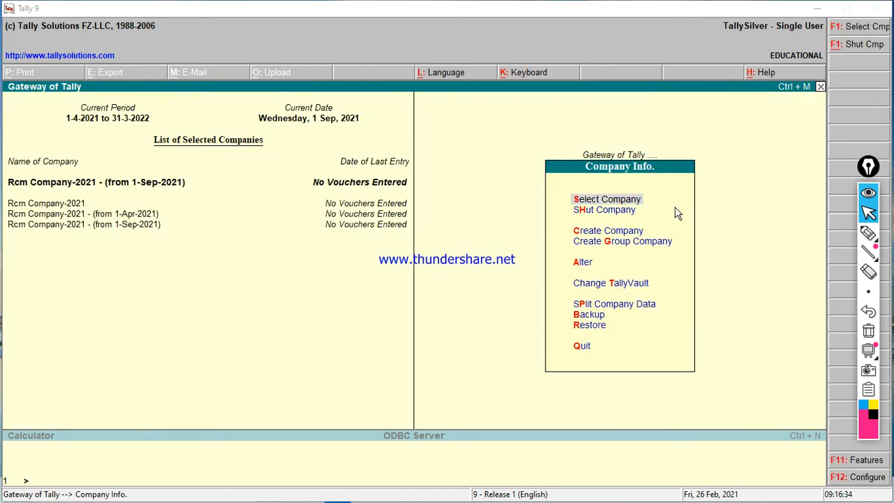
- Underline the two split companies, from 1-Apr-2021 and from 1-Sep-2021, in the selected companies list, and clear the marks
left_click(868, 232)
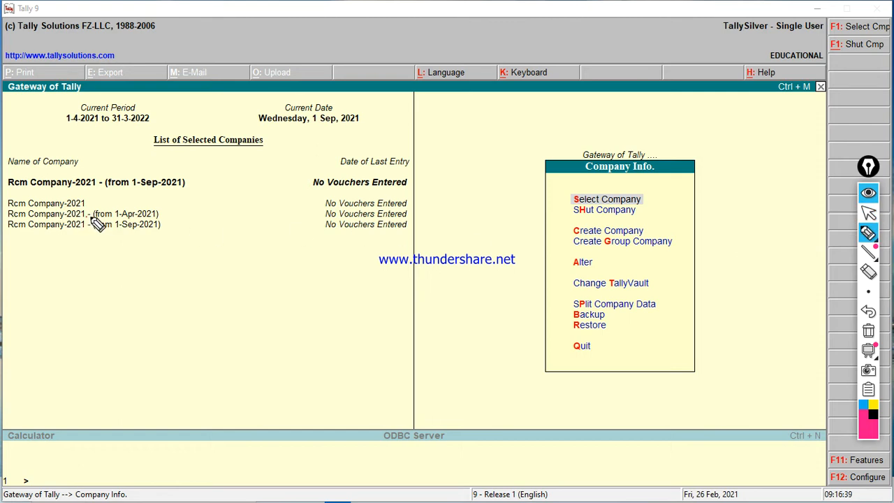
left_click_drag(102, 217, 158, 217)
left_click_drag(94, 231, 159, 230)
left_click_drag(3, 232, 64, 232)
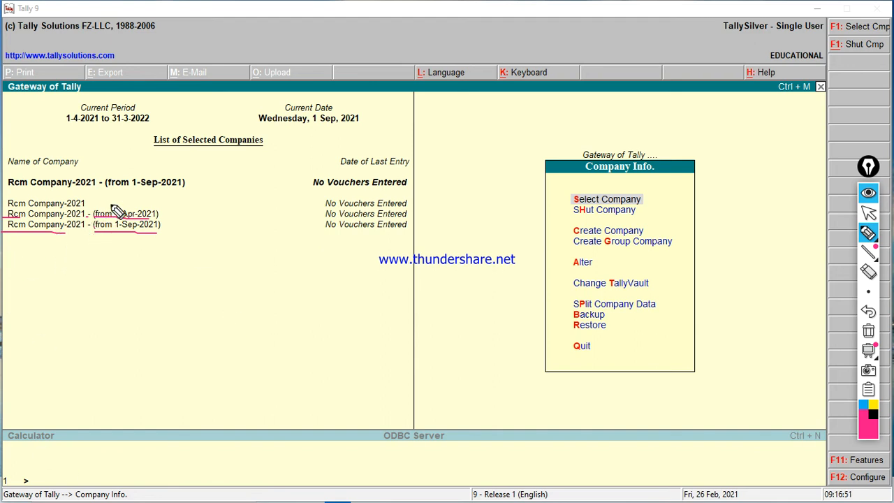
mouse_move(94, 233)
left_mouse_down()
mouse_move(155, 233)
mouse_move(181, 203)
mouse_move(181, 218)
left_mouse_up()
left_click(867, 332)
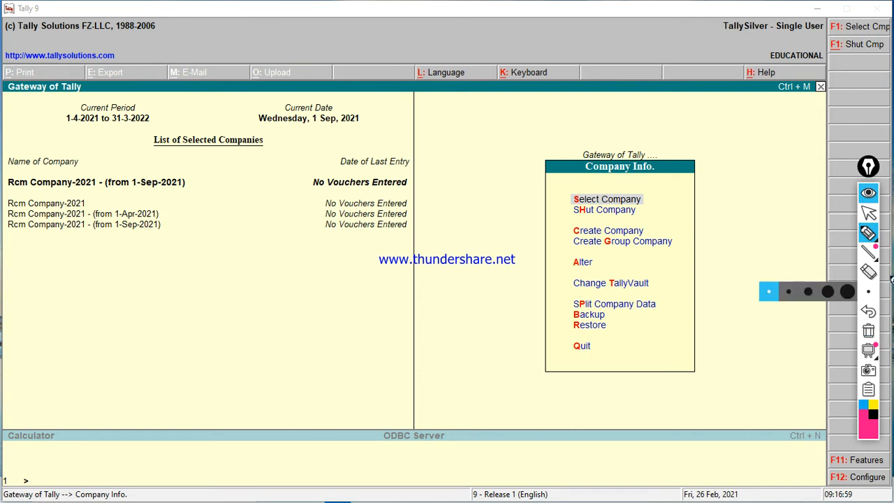
left_click(868, 212)
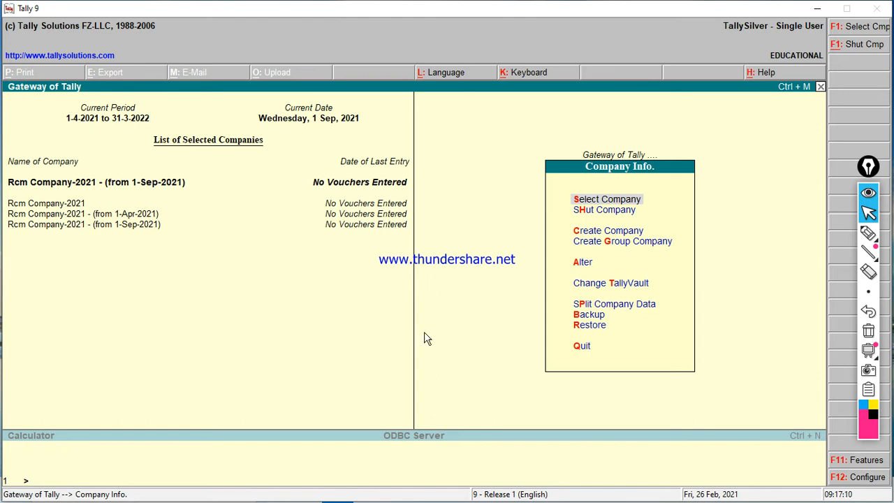
key("Down")
key("Down")
key("Down")
key("Down")
key("Down")
key("Down")
key("Down")
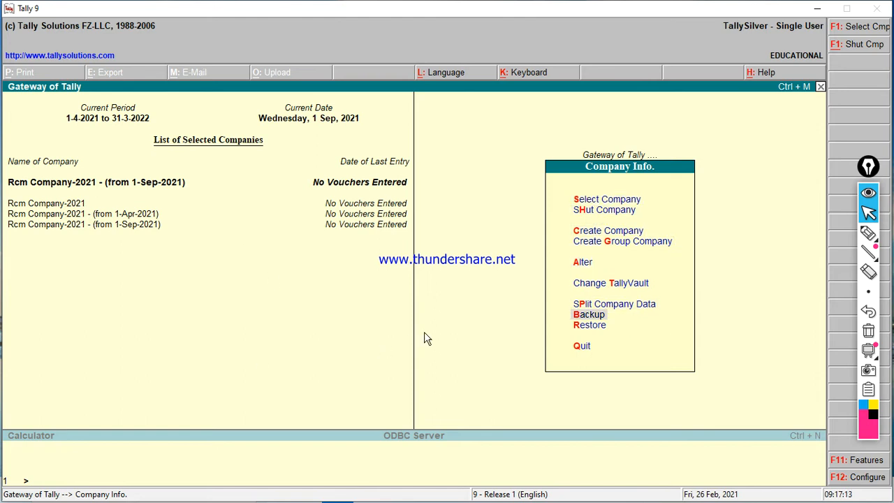
- Shut the split company Rcm Company-2021 - (from 1-Sep-2021)
key("Up")
key("Up")
key("Up")
key("Up")
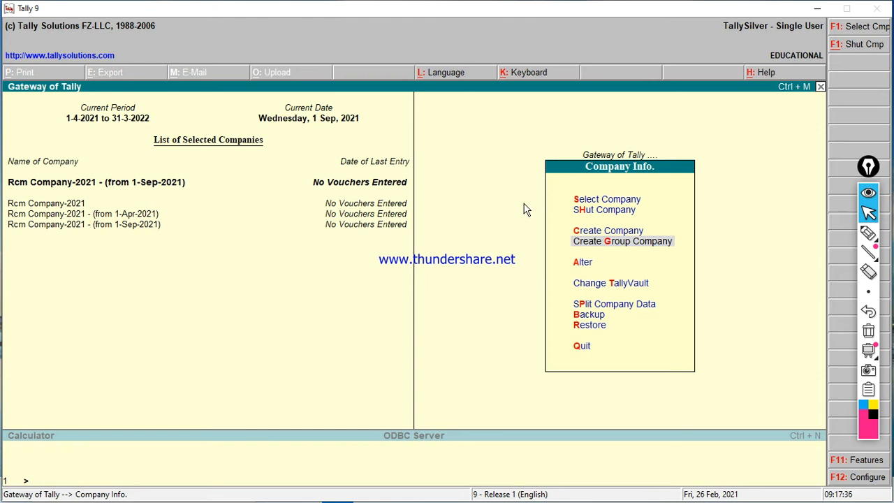
key("Up")
key("Up")
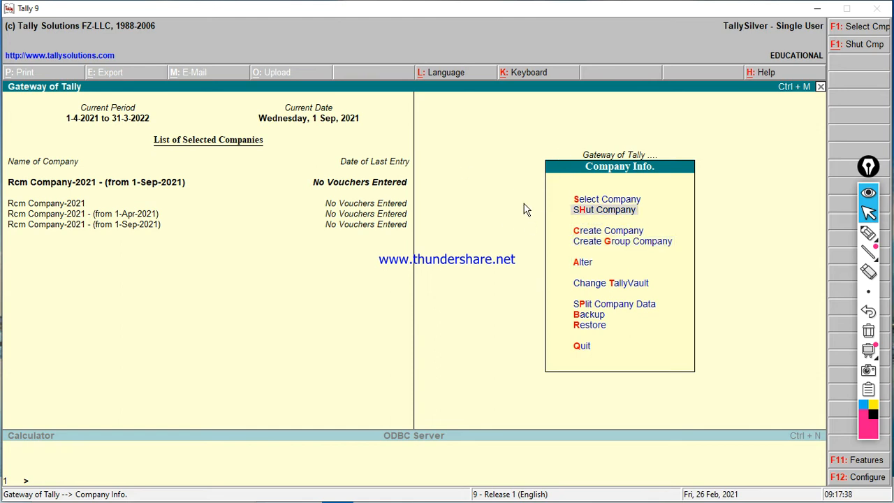
key("Return")
key("Return")
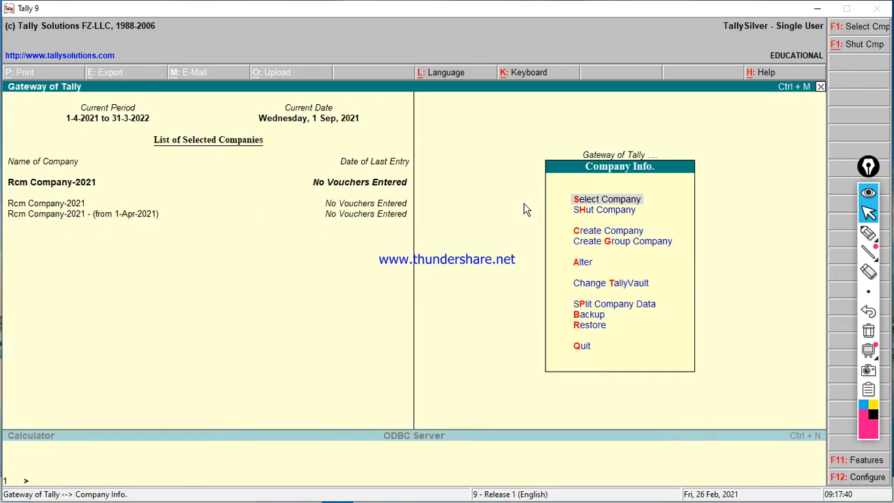
- Shut the split company Rcm Company-2021 - (from 1-Apr-2021)
key("Down")
key("Return")
key("Down")
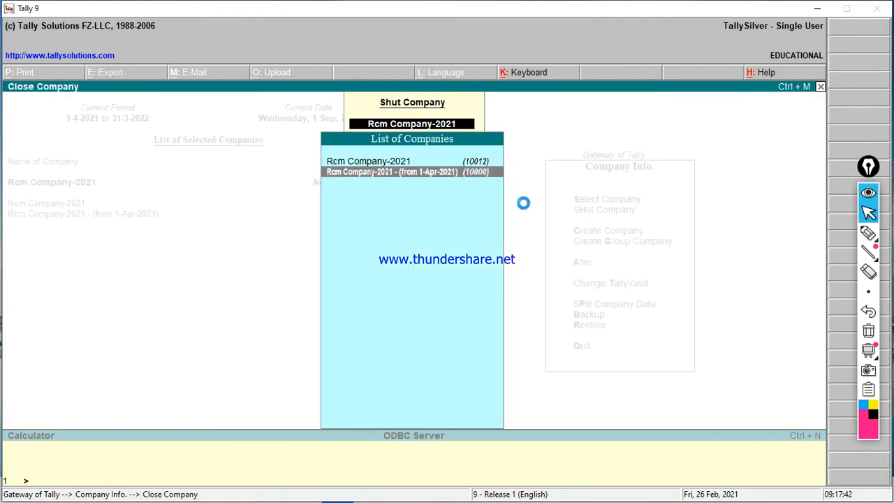
key("Return")
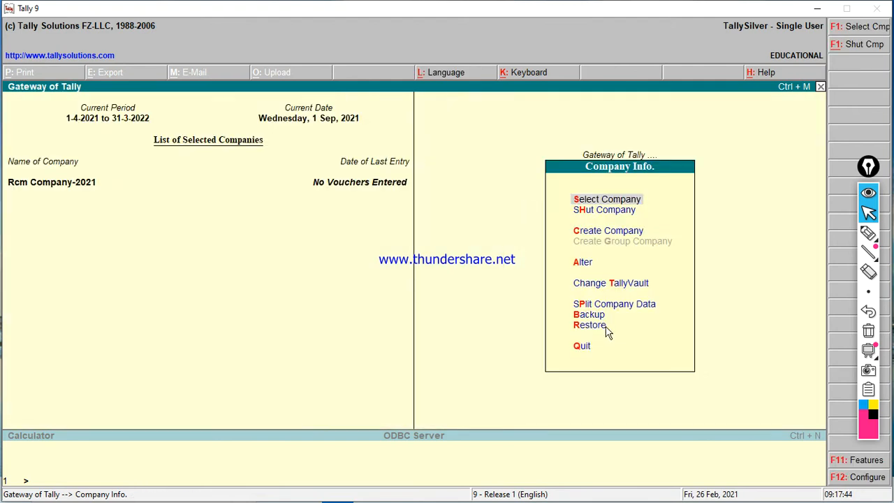
- Start a company backup and set its destination to d:\
key("Down")
key("Down")
key("Down")
key("Down")
key("Down")
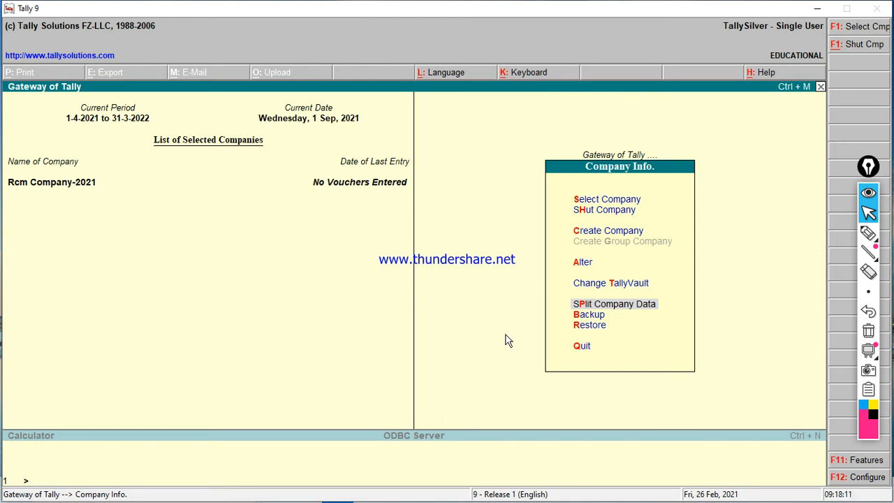
key("Down")
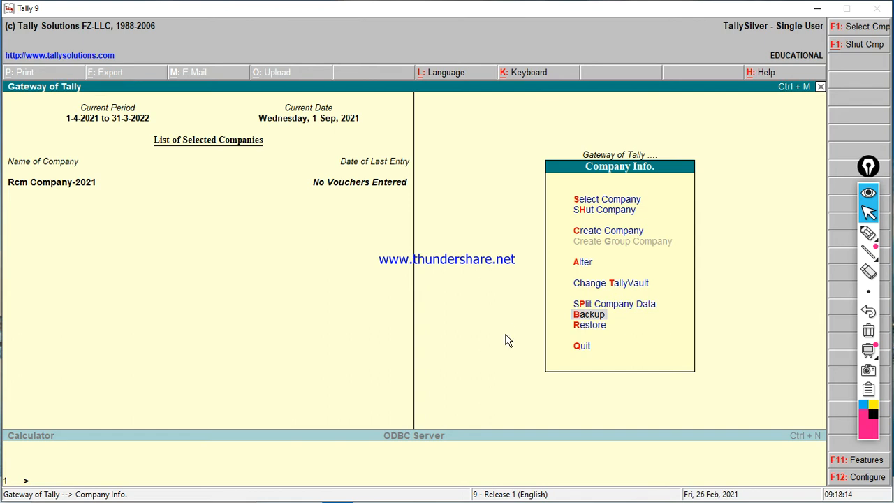
key("Return")
key("BackSpace")
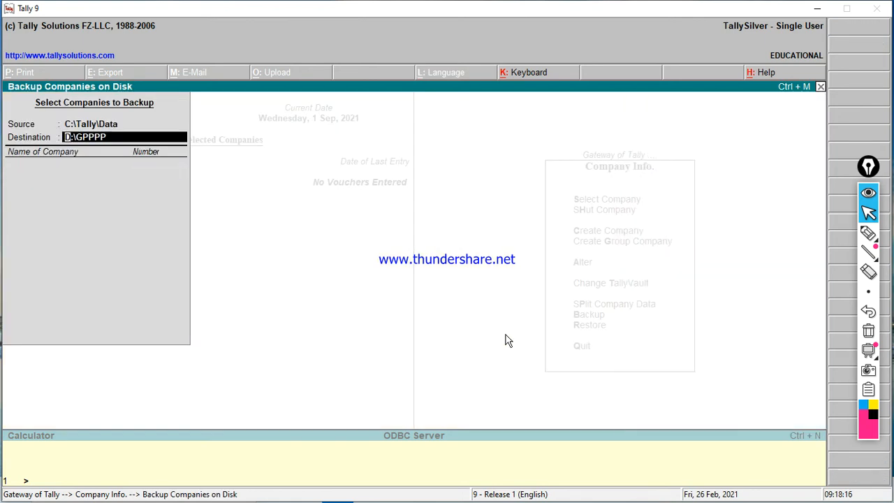
type("d:\\")
- Underline the d:\ backup destination with the annotation pen
left_click(868, 232)
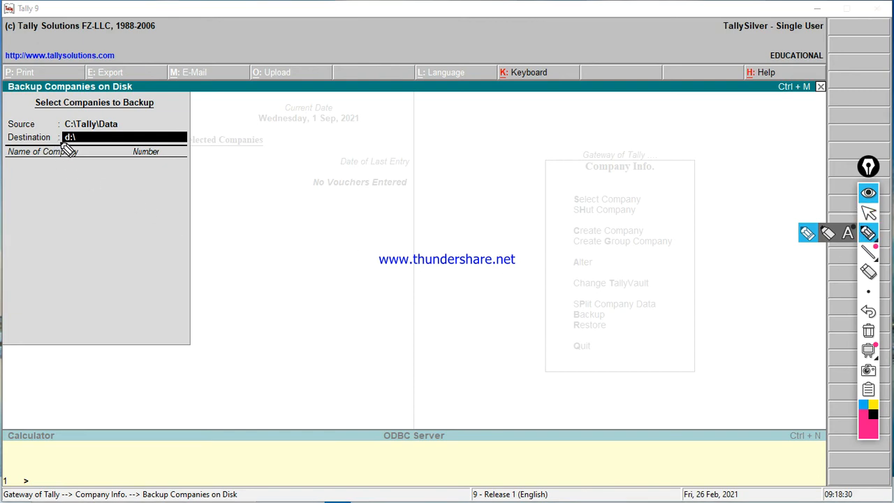
mouse_move(64, 140)
left_mouse_down()
mouse_move(75, 139)
mouse_move(54, 140)
left_mouse_up()
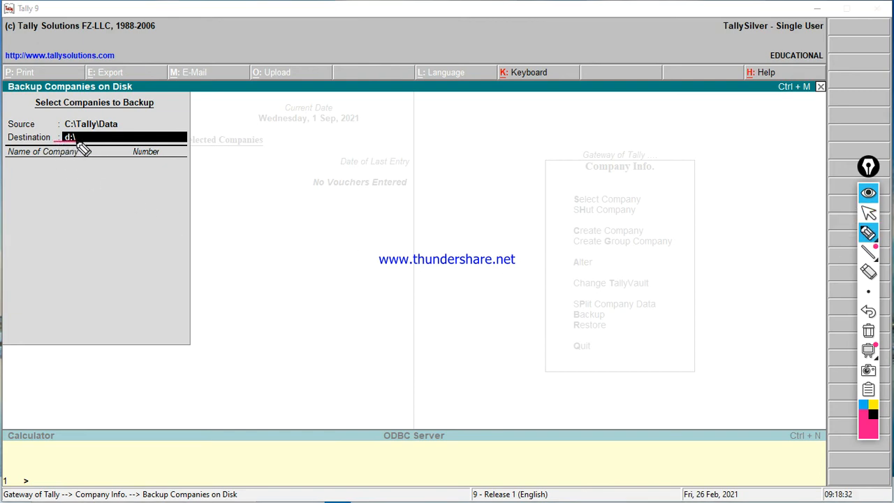
left_click(868, 211)
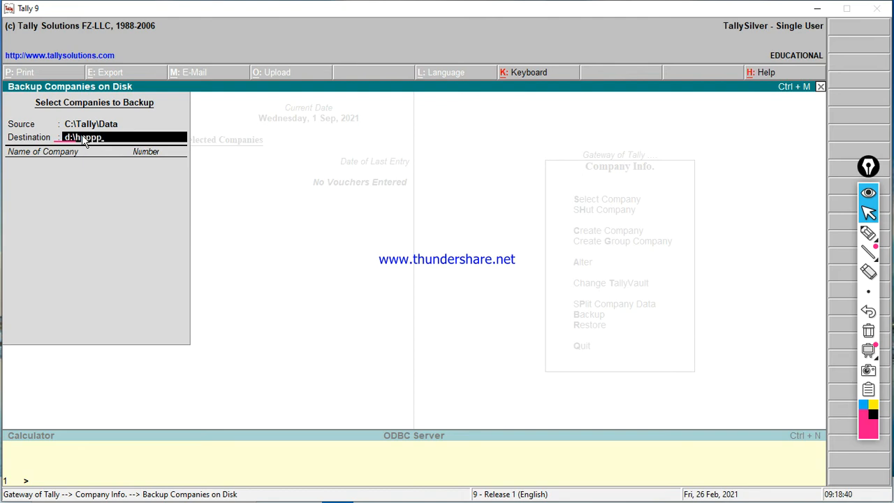
- Complete the backup destination as d:\hpppp and back up company 10012
key("Return")
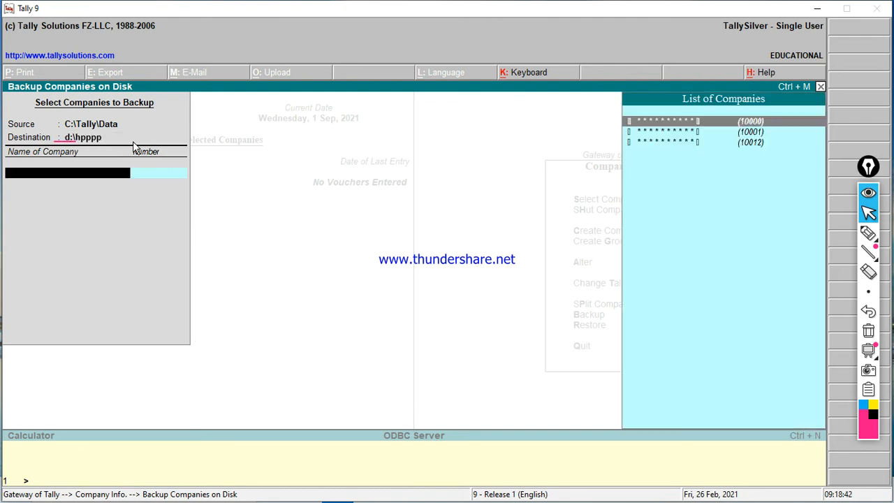
key("Down")
key("Down")
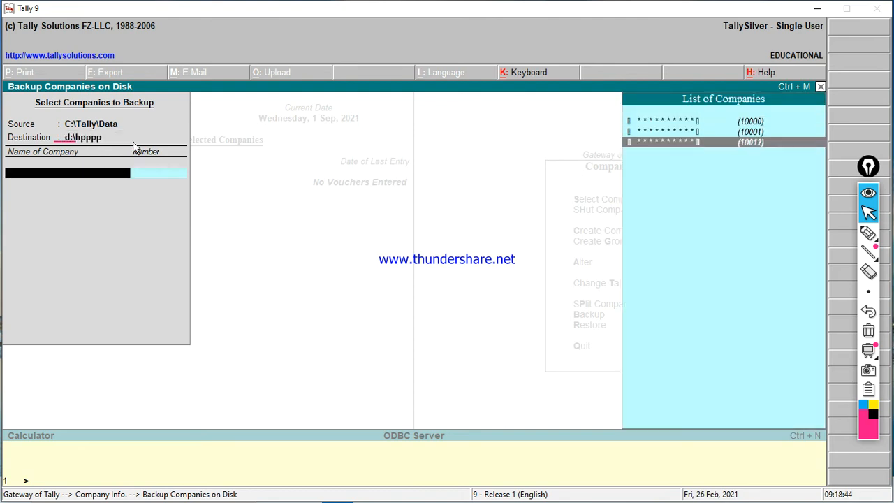
key("Return")
key("Return")
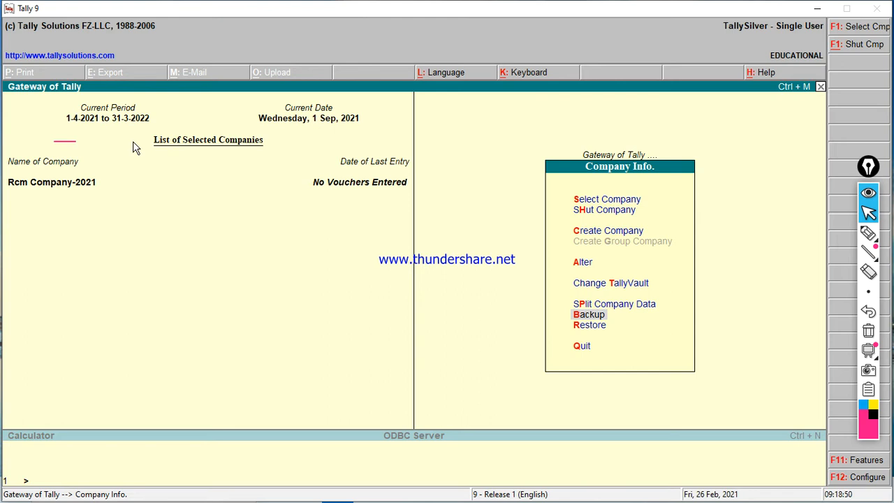
- Shut the company Rcm Company-2021
key("Up")
key("Up")
key("Up")
key("Up")
key("Up")
key("Up")
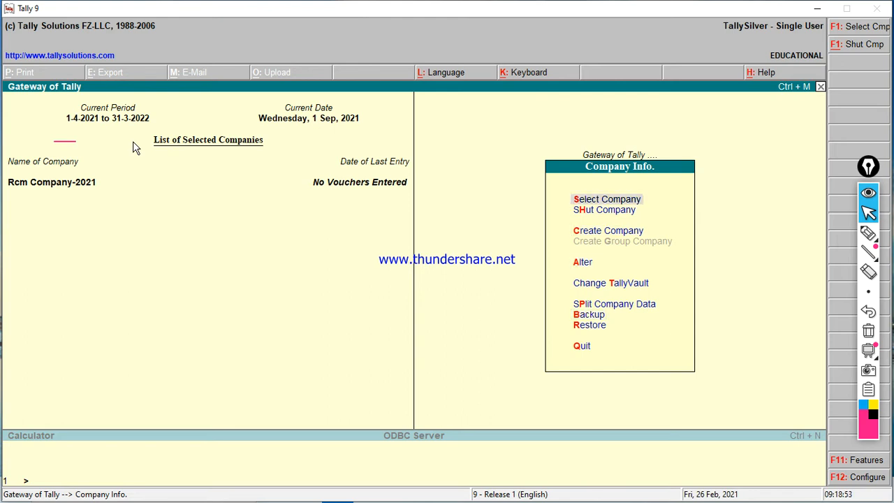
key("h")
key("Return")
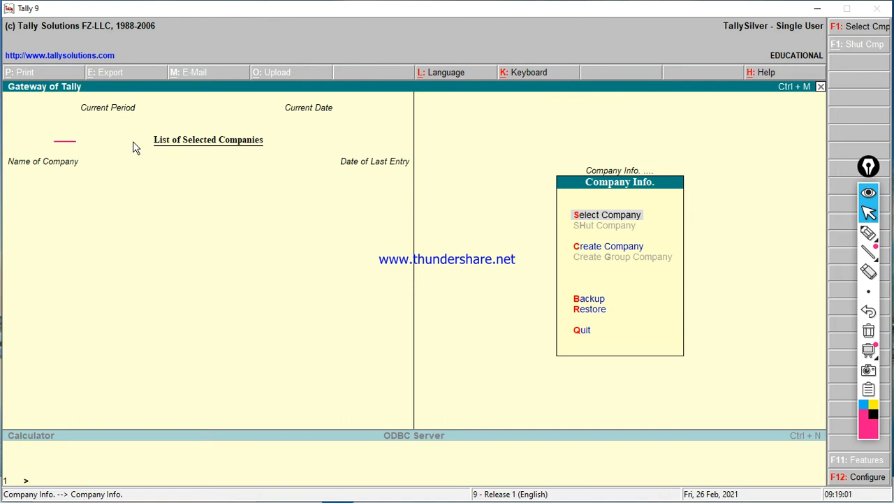
key("super+e")
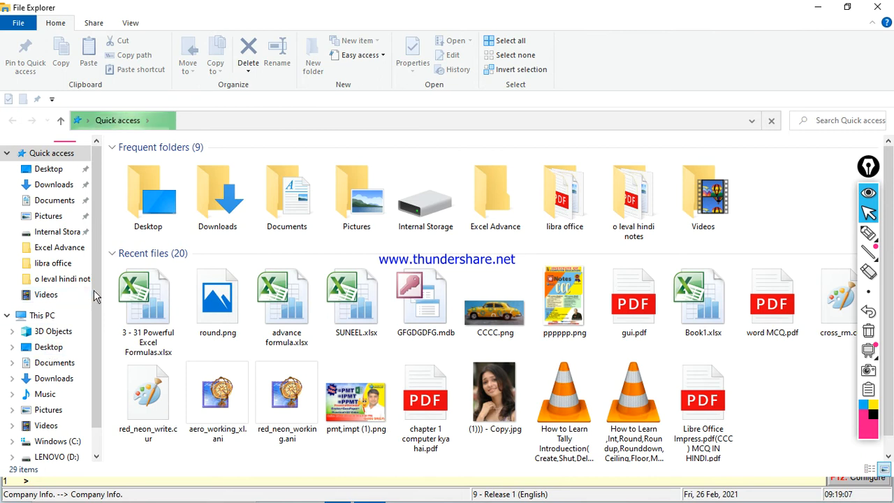
scroll(84, 349, "down", 1)
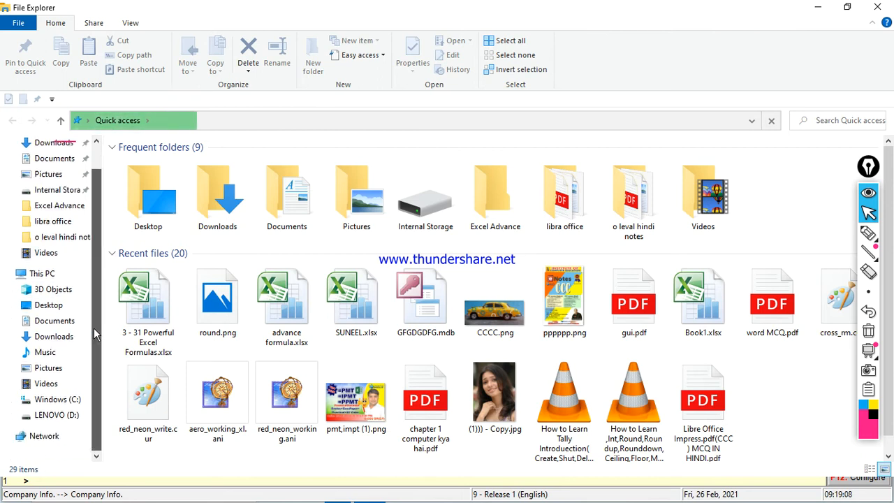
left_click(73, 401)
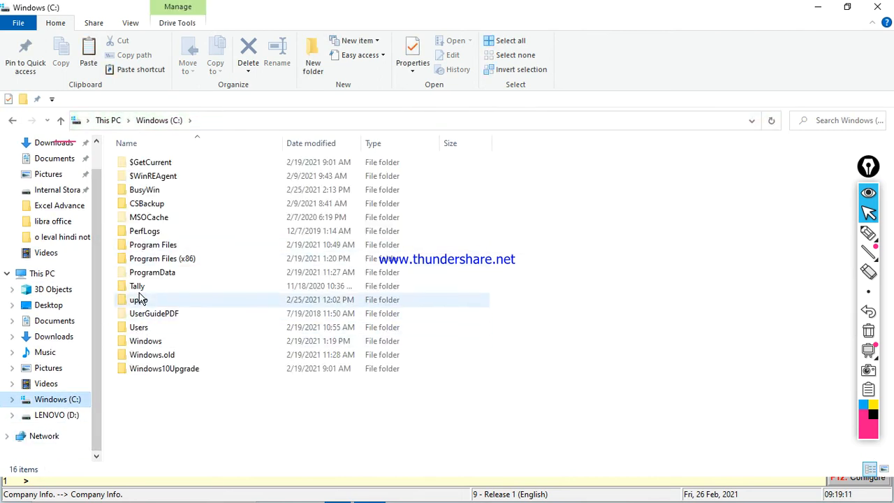
left_click(876, 7)
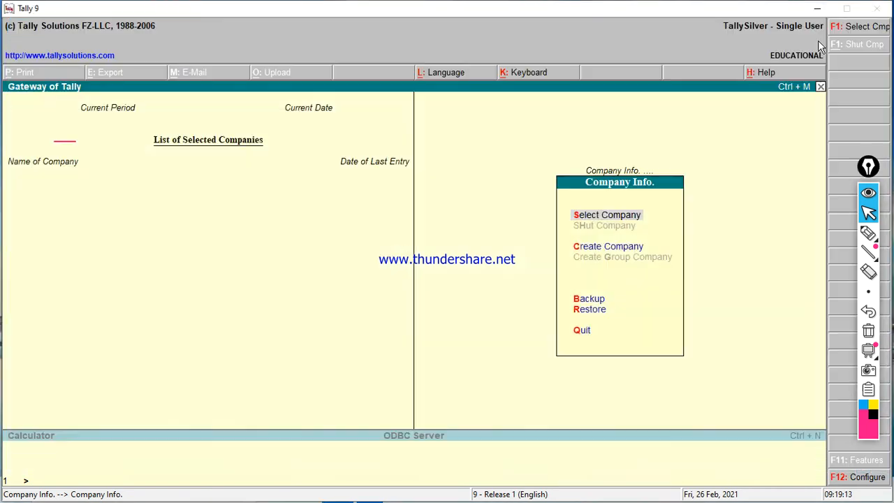
- Review the companies available for selection in C:\Tally\Data, and leave the list without loading any
left_click(603, 210)
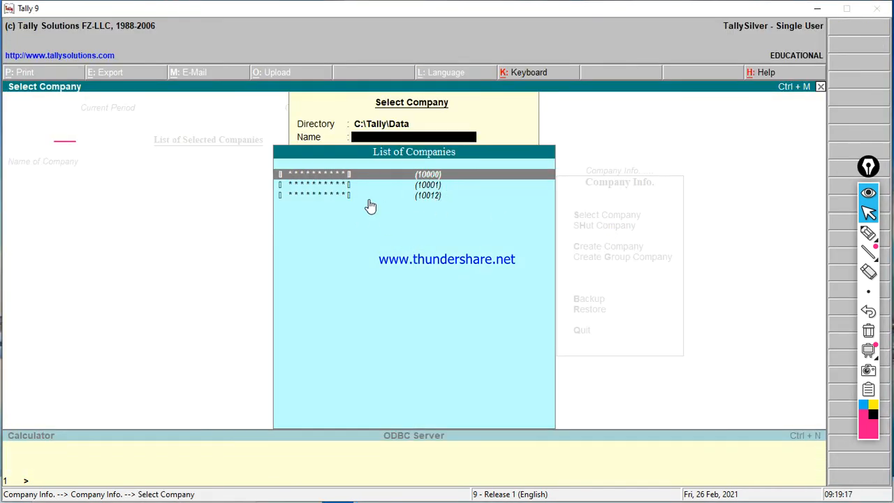
key("Escape")
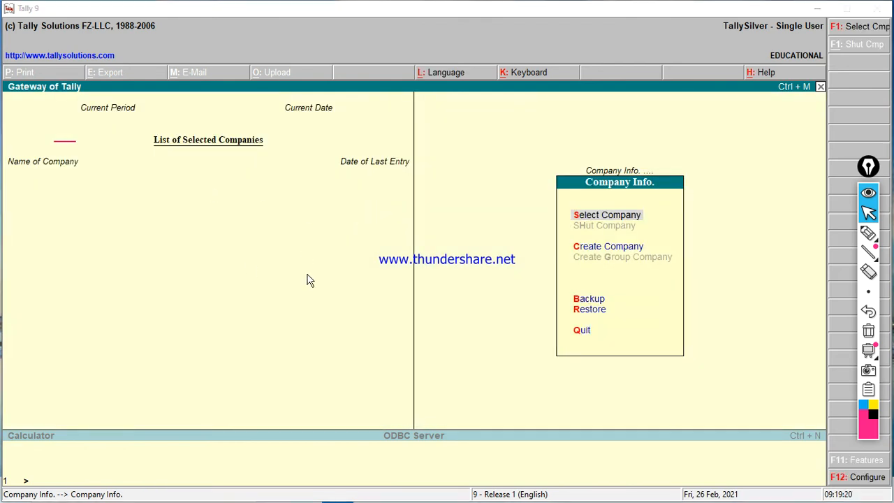
- Switch to File Explorer and open the company data folder C:\Tally\Data
key("super+e")
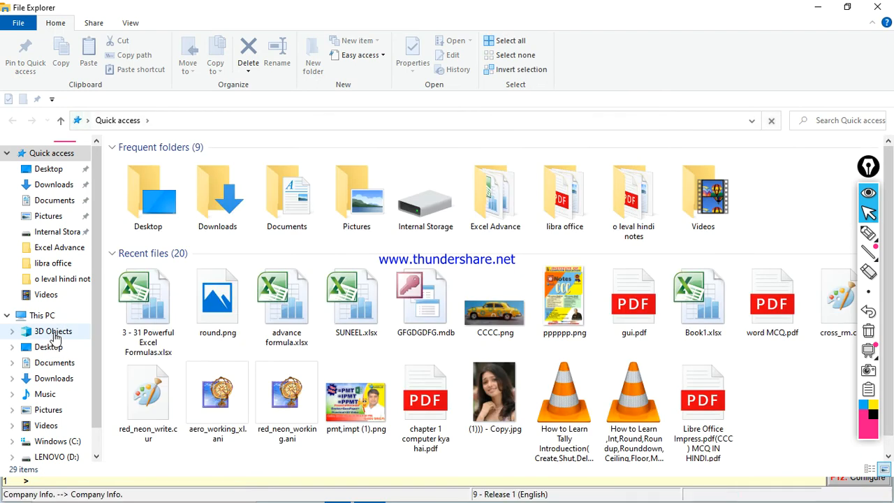
left_click(56, 318)
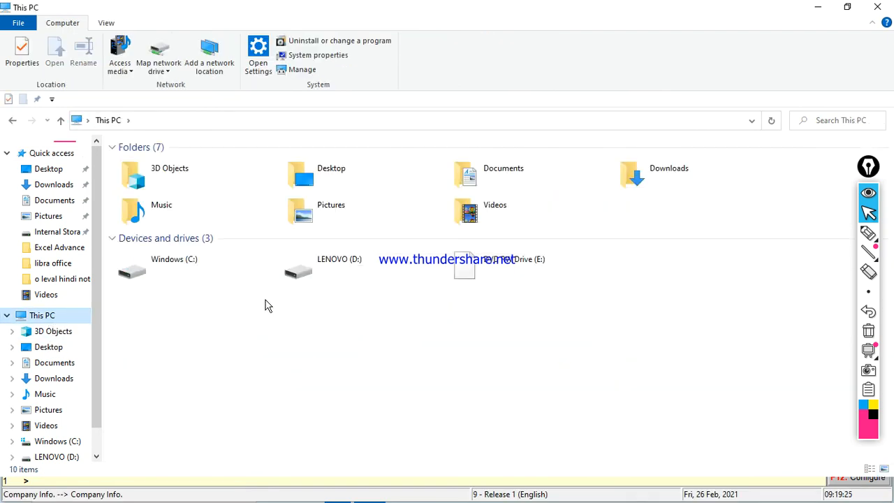
left_click(212, 279)
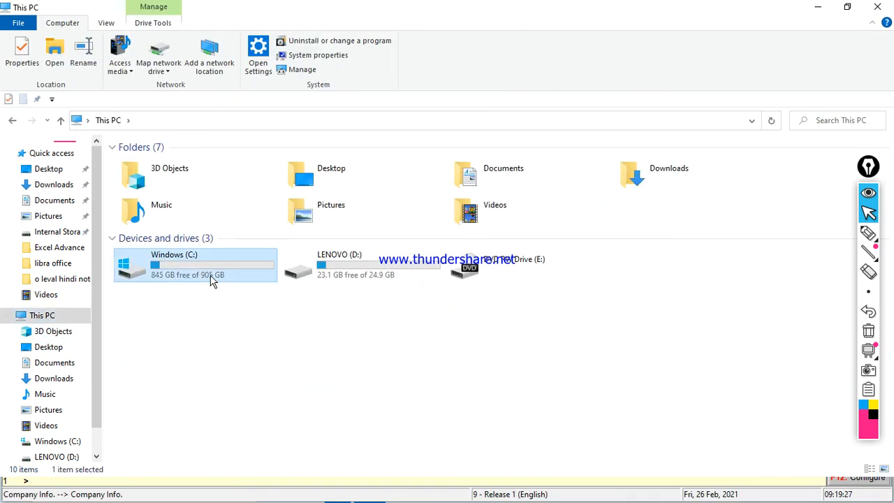
double_click(210, 275)
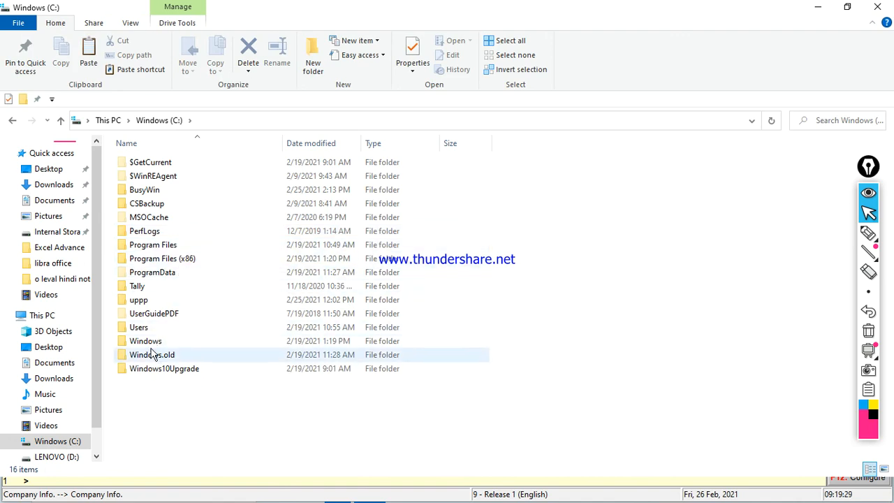
double_click(146, 288)
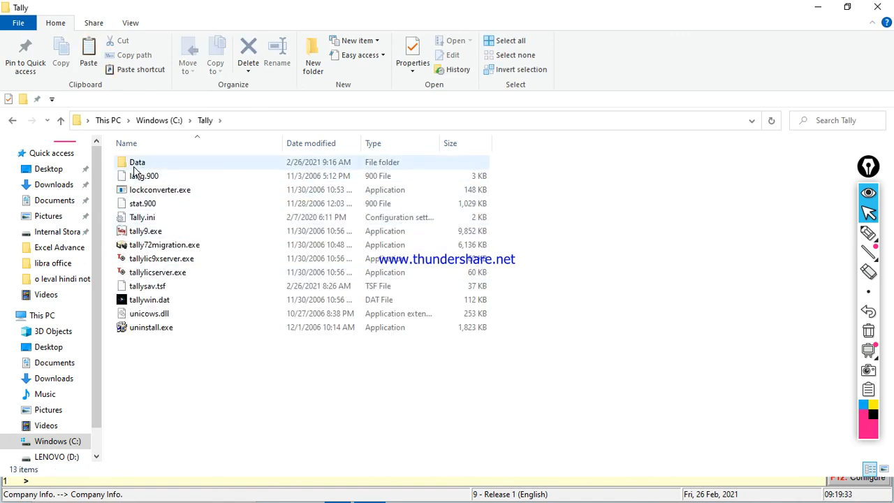
double_click(135, 169)
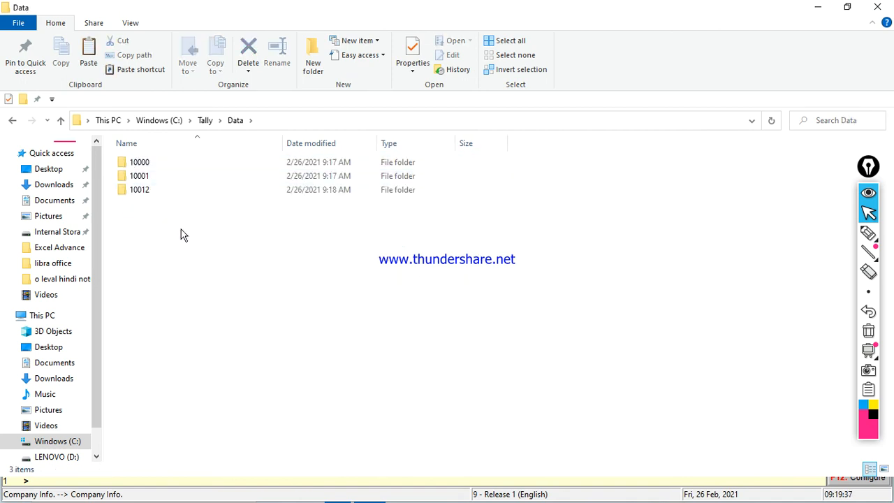
- Permanently delete the company folders 10000, 10001 and 10012 from C:\Tally\Data and return to Tally
left_click_drag(127, 153, 204, 251)
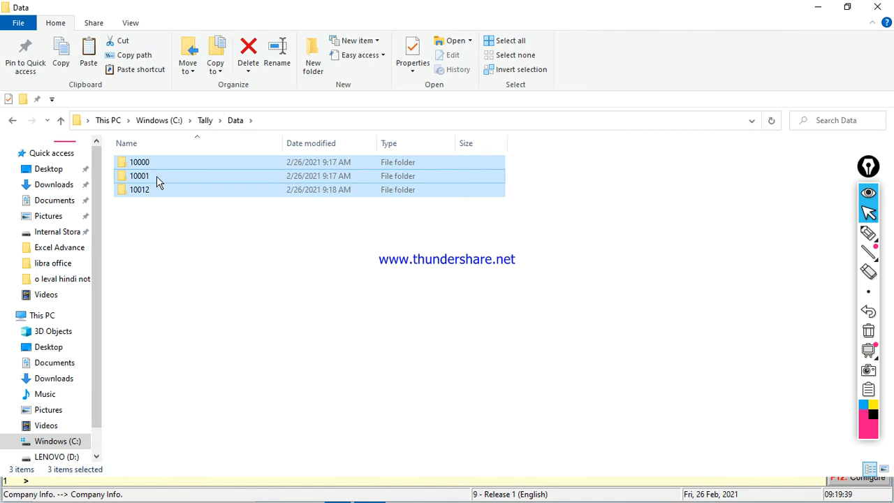
right_click(157, 176)
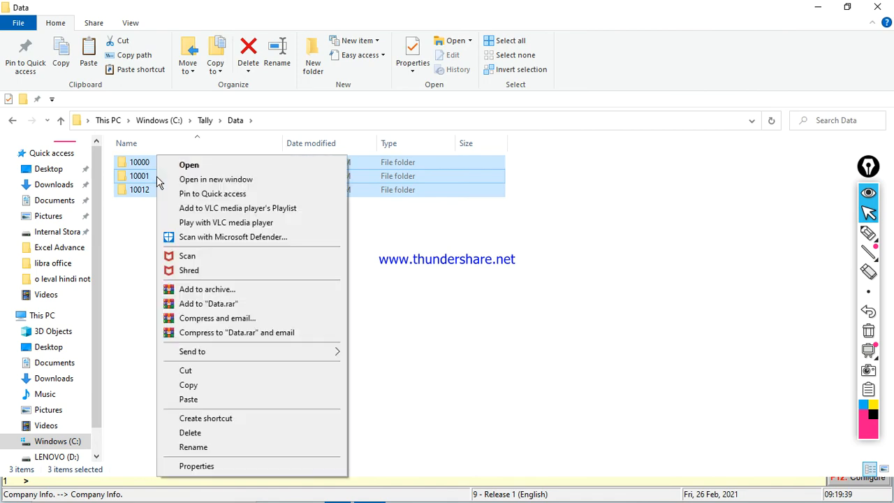
left_click(194, 434)
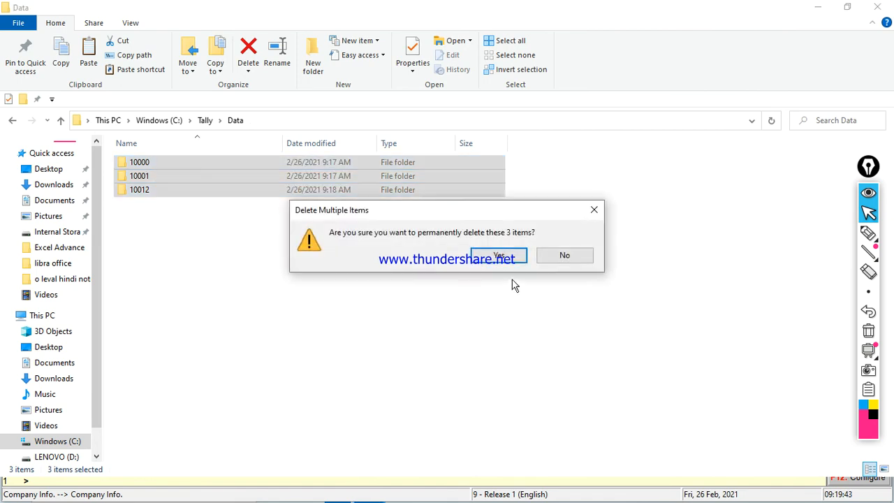
left_click(477, 257)
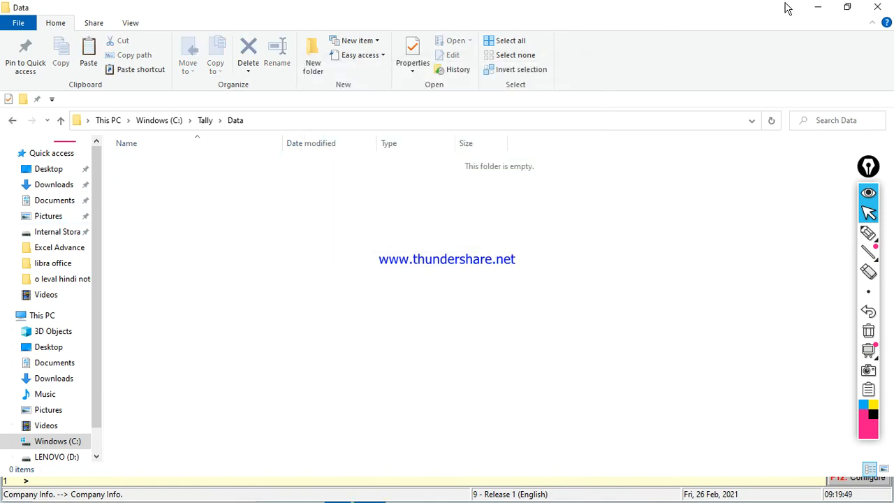
left_click(874, 7)
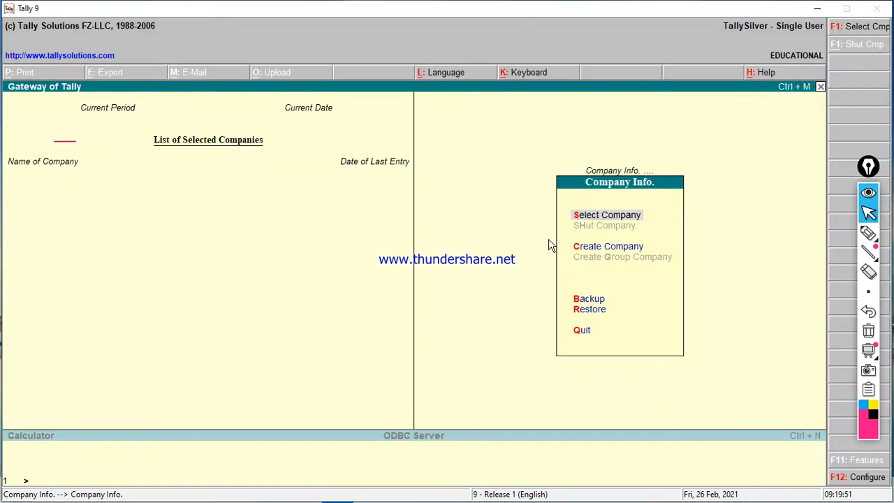
- Return to the main Company Info menu, mark Select Company, Backup and Restore with the pen, and clear all marks
key("Escape")
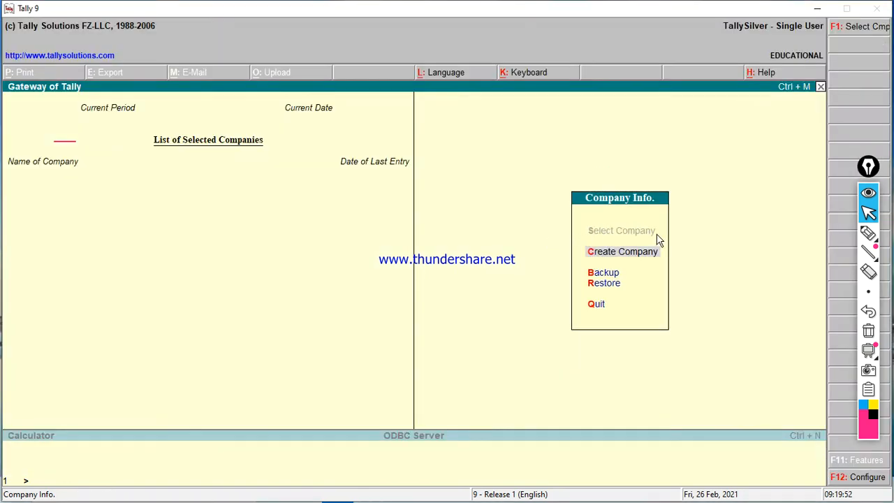
left_click(866, 233)
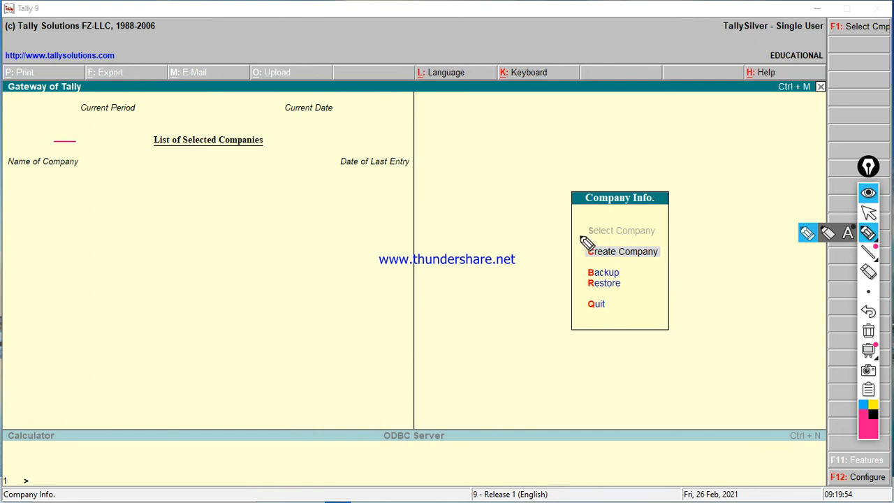
left_click_drag(580, 236, 664, 235)
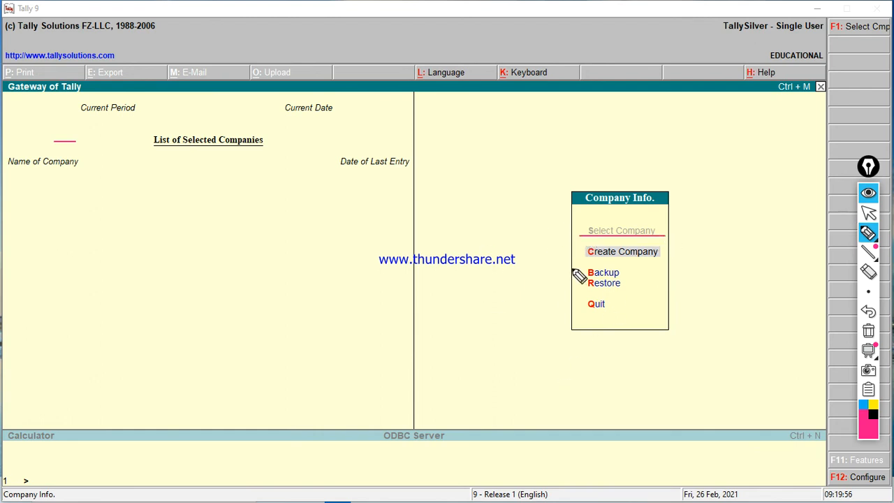
mouse_move(577, 221)
left_mouse_down()
mouse_move(676, 221)
mouse_move(676, 234)
mouse_move(577, 225)
left_mouse_up()
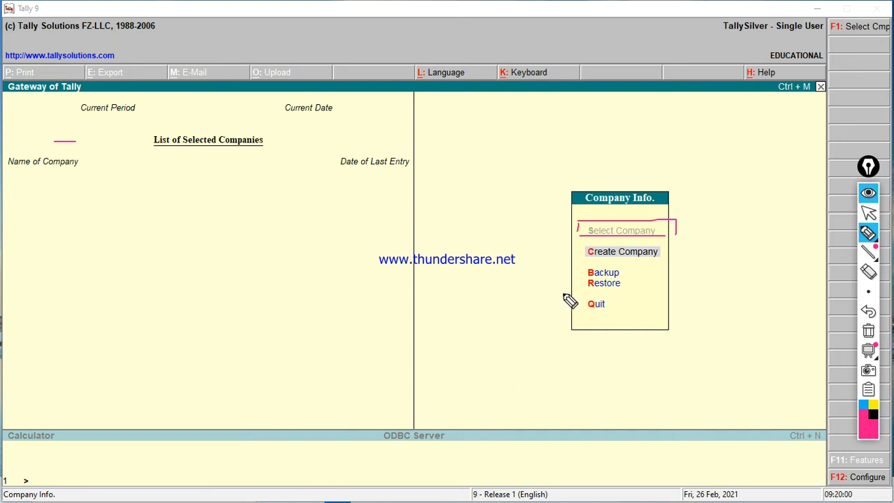
mouse_move(578, 280)
left_mouse_down()
mouse_move(584, 289)
mouse_move(635, 268)
left_mouse_up()
left_click(868, 274)
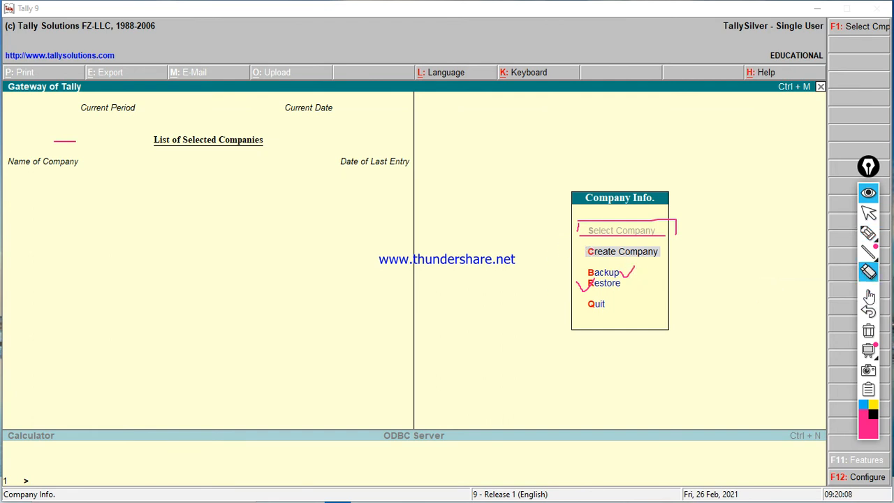
left_click(868, 332)
left_click(867, 213)
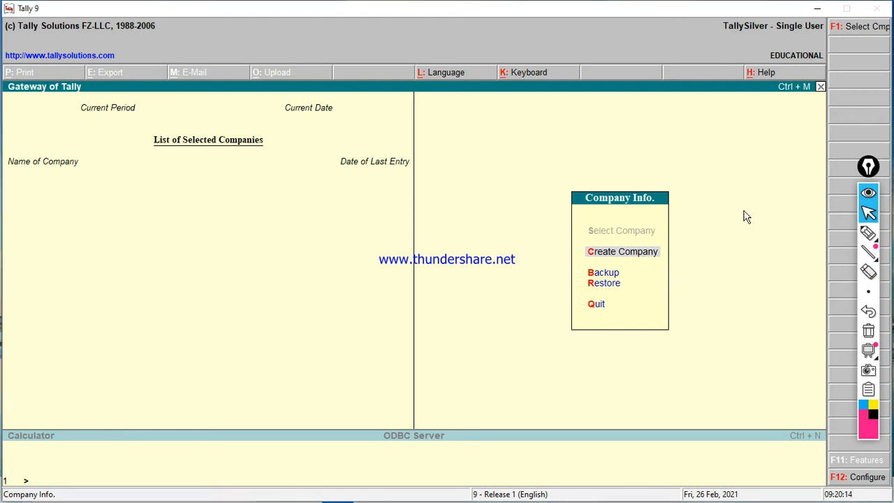
- Start a company restore from disk
key("Down")
key("Down")
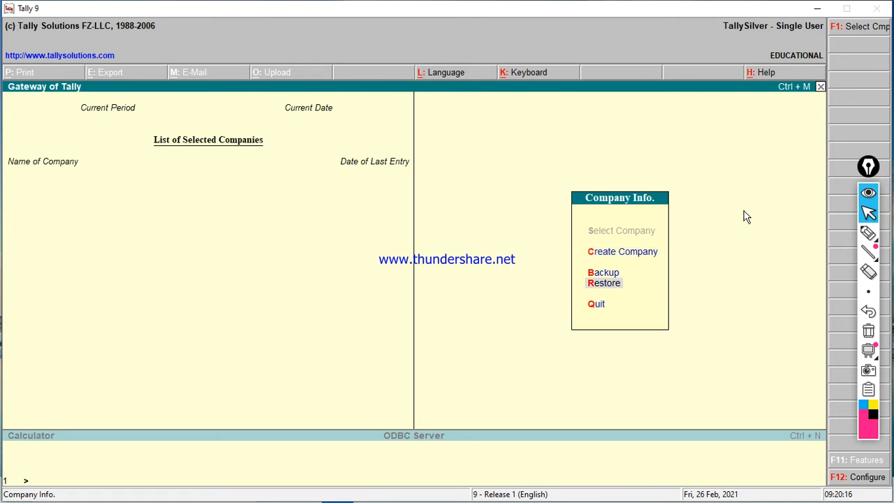
key("Return")
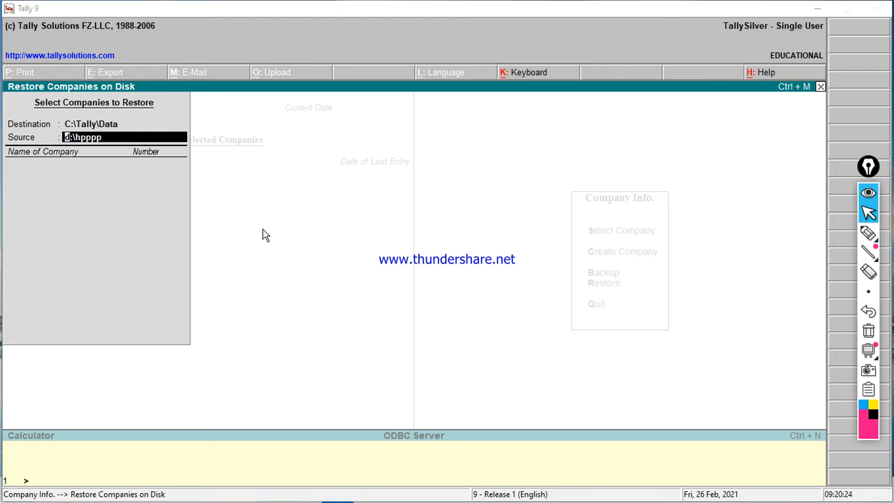
- Switch to File Explorer, open the backup folder D:\hpppp and select the backup file TBK900.001
key("super+e")
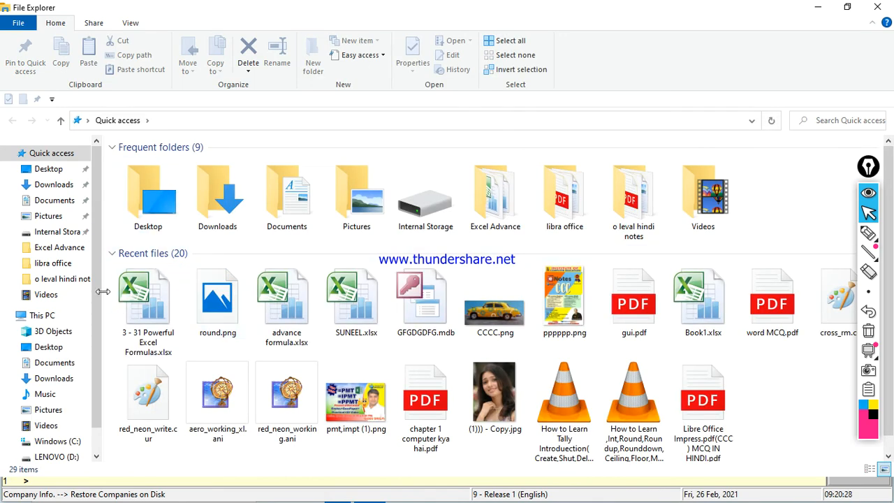
scroll(90, 362, "down", 2)
left_click(56, 415)
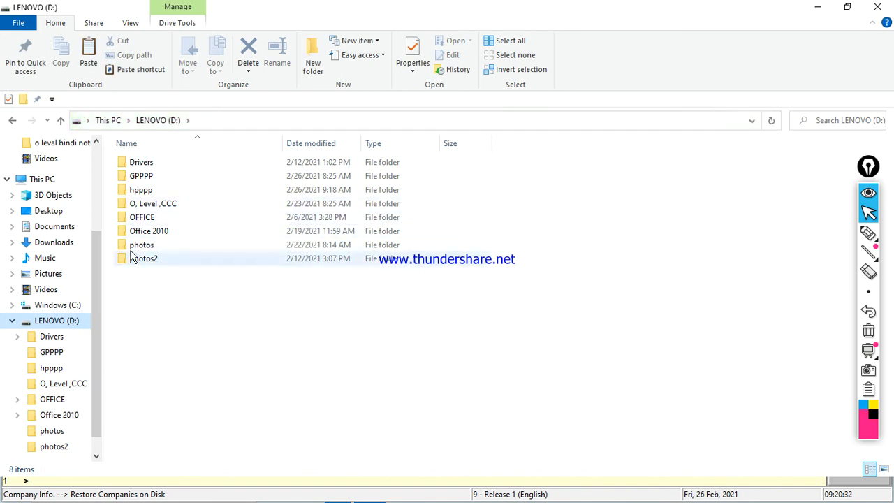
double_click(141, 195)
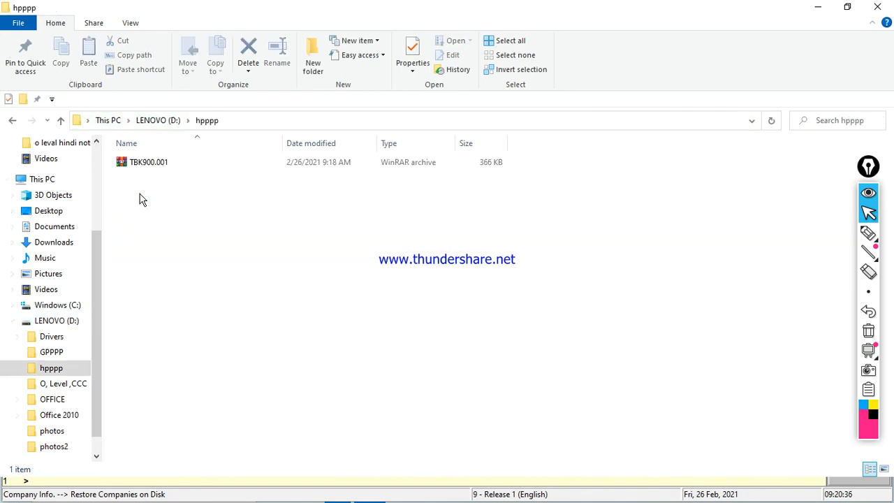
left_click(132, 171)
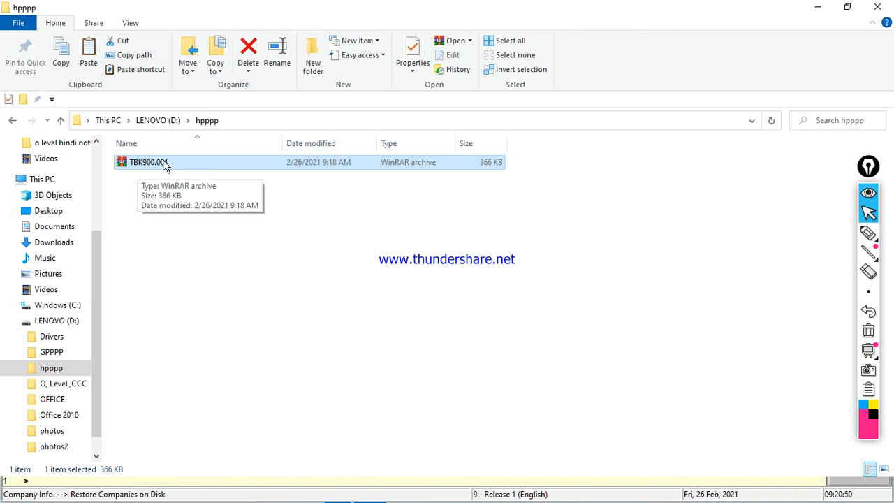
- Try to copy the backup file TBK900.001 into the root of drive C:
right_click(163, 160)
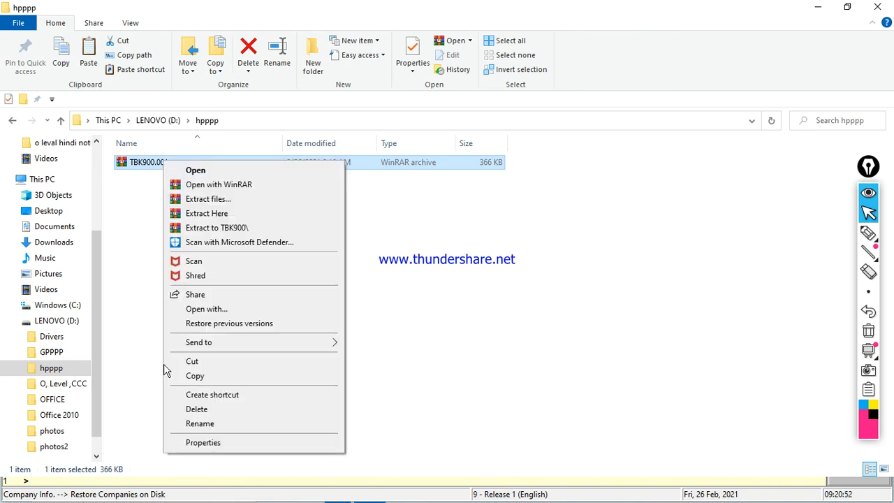
left_click(194, 378)
left_click(74, 305)
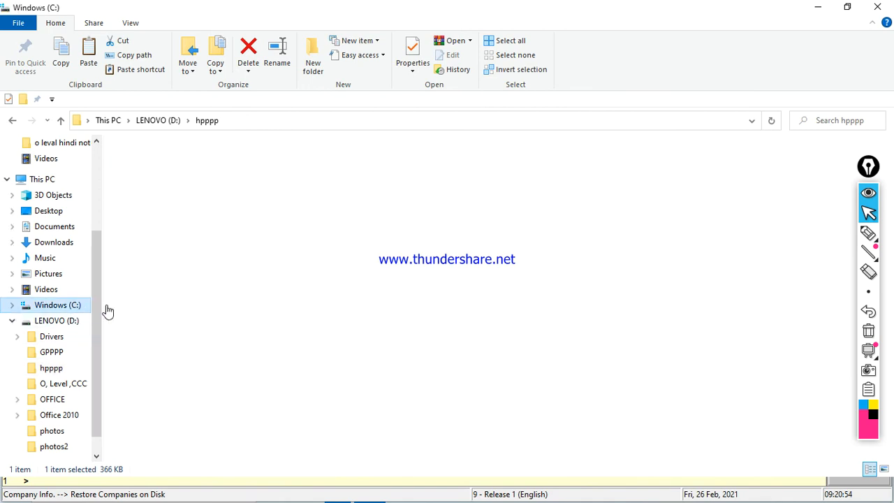
right_click(179, 404)
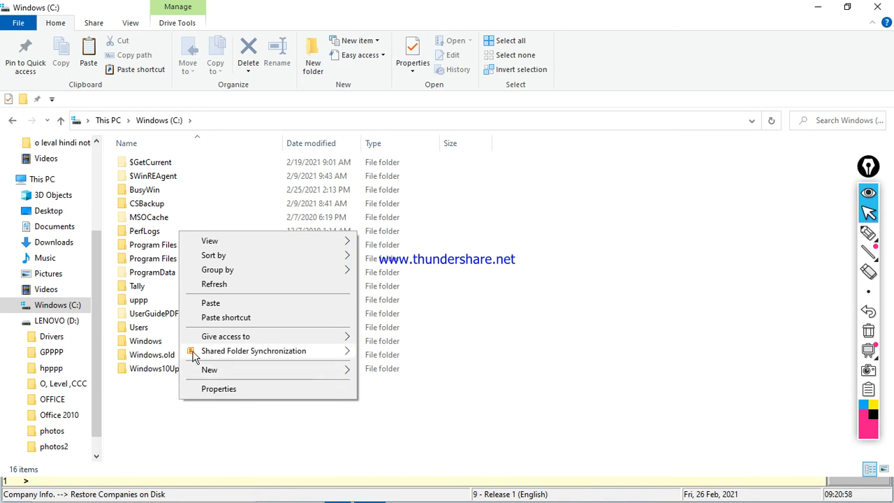
left_click(211, 303)
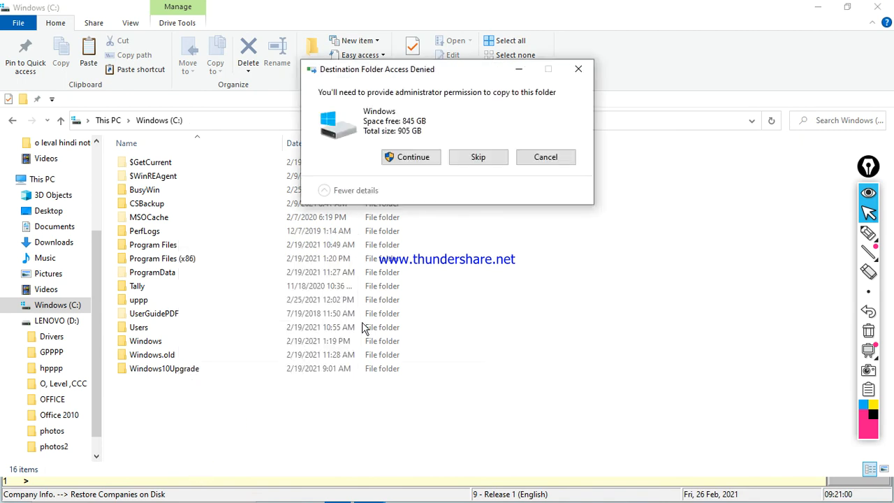
left_click(547, 159)
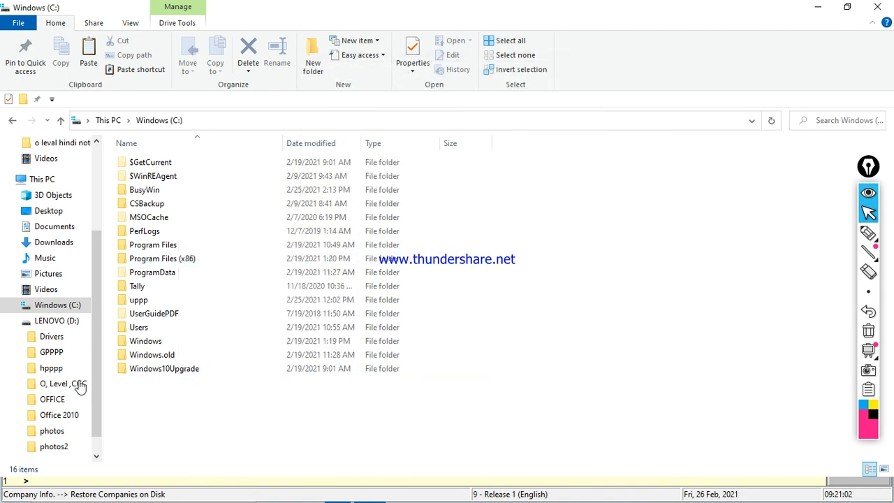
- Copy the whole hpppp backup folder from drive D: into the root of drive C:
left_click(53, 321)
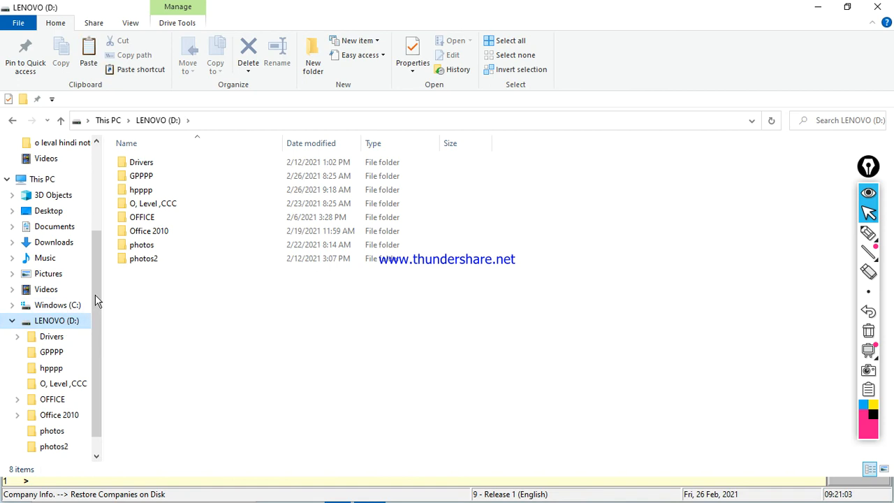
right_click(142, 190)
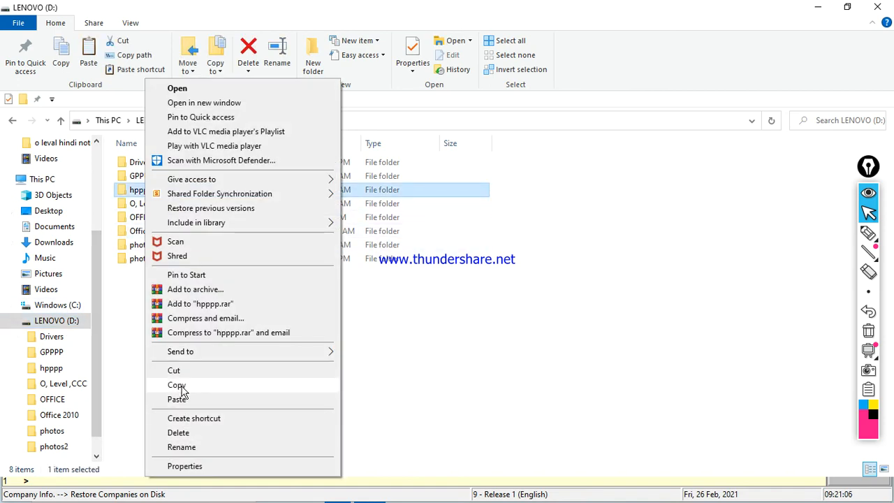
left_click(176, 385)
left_click(77, 306)
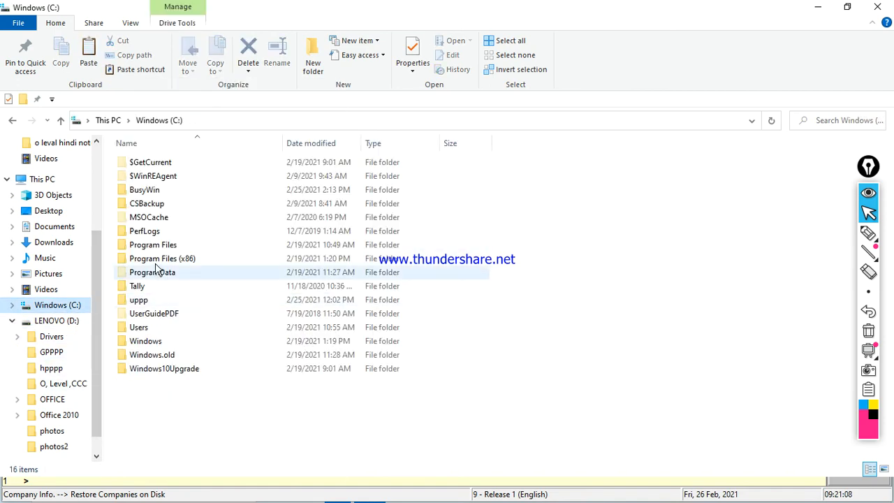
right_click(149, 404)
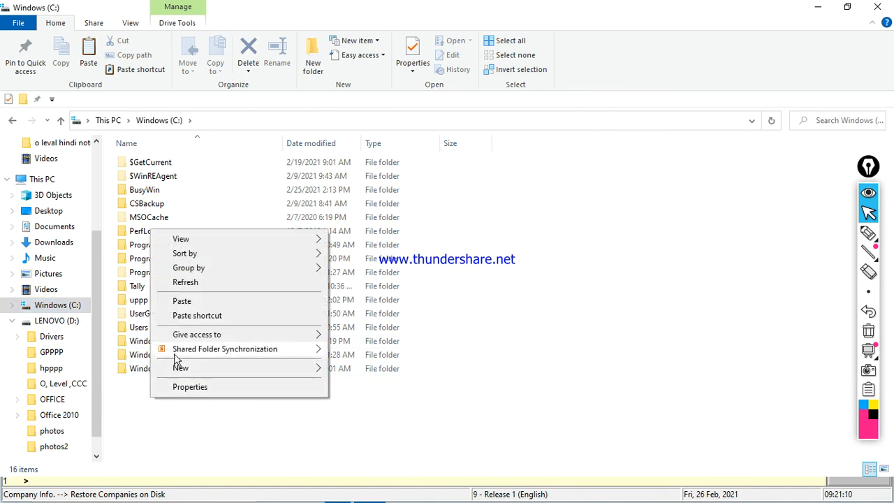
left_click(178, 302)
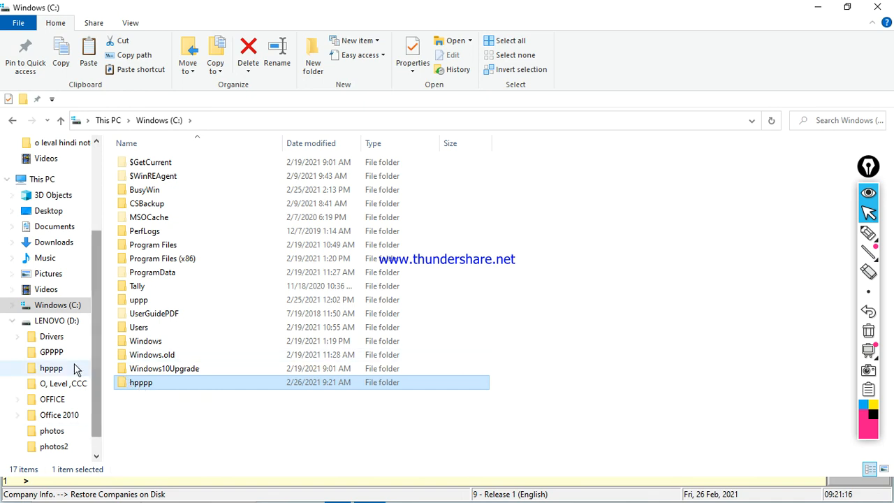
- Delete the original hpppp folder from drive D: and close File Explorer to return to Tally
left_click(58, 322)
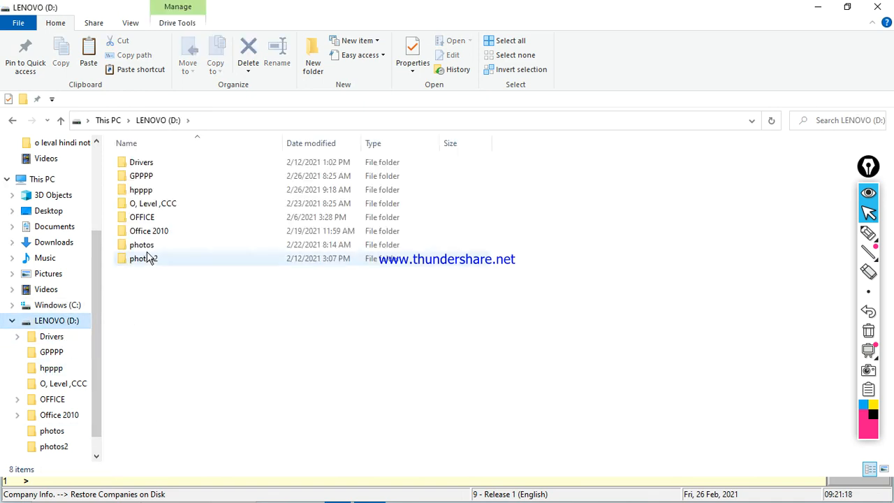
right_click(143, 195)
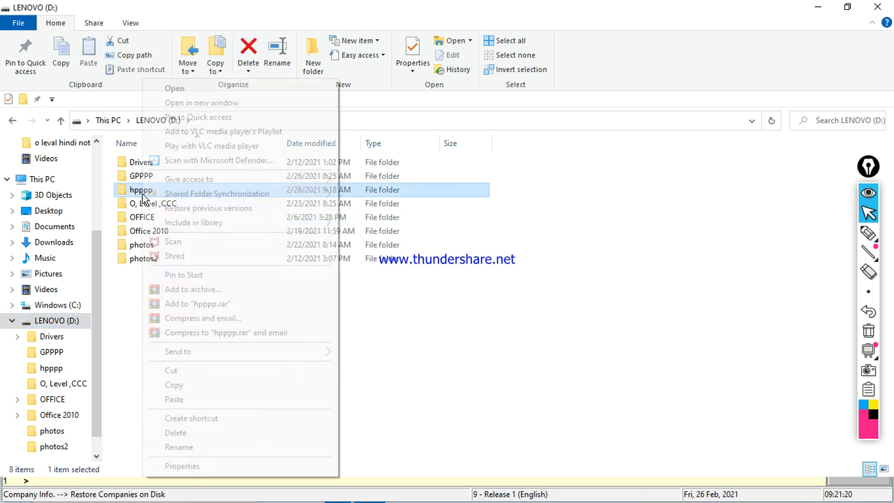
left_click(174, 432)
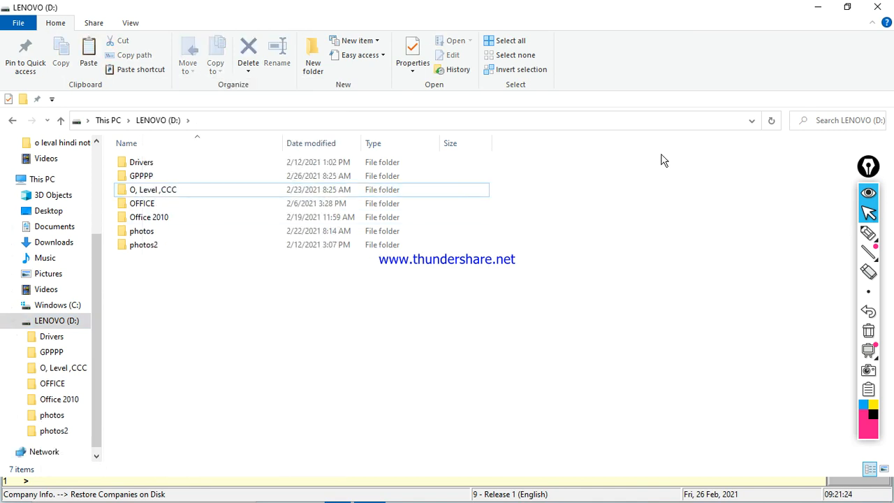
left_click(877, 7)
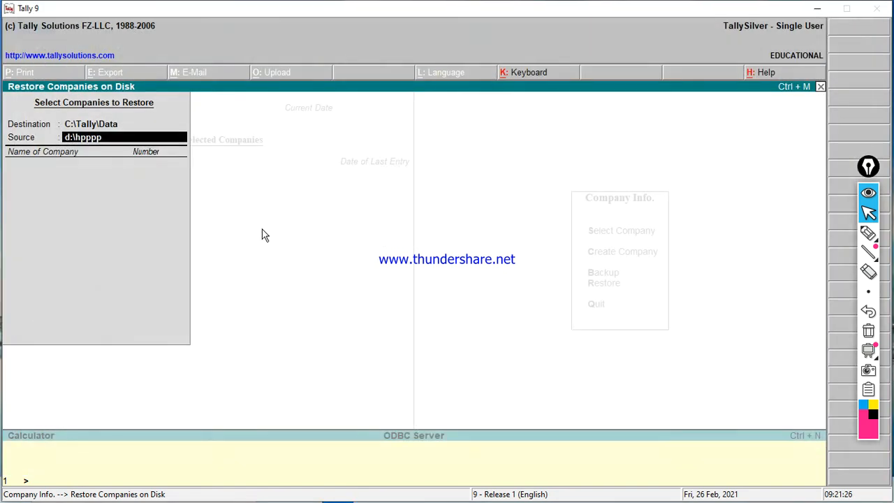
- Try restoring from d:\hpppp, dismiss the disk prompt and set the restore source to c:\hpppp
key("Return")
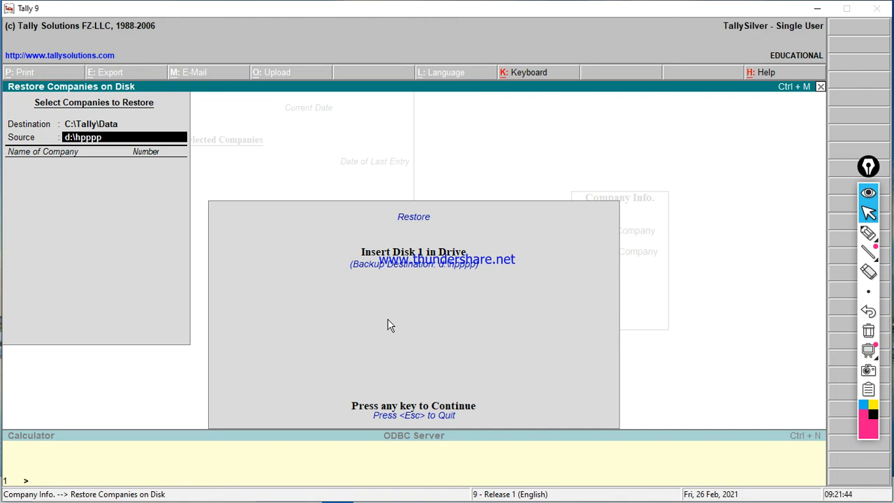
key("Escape")
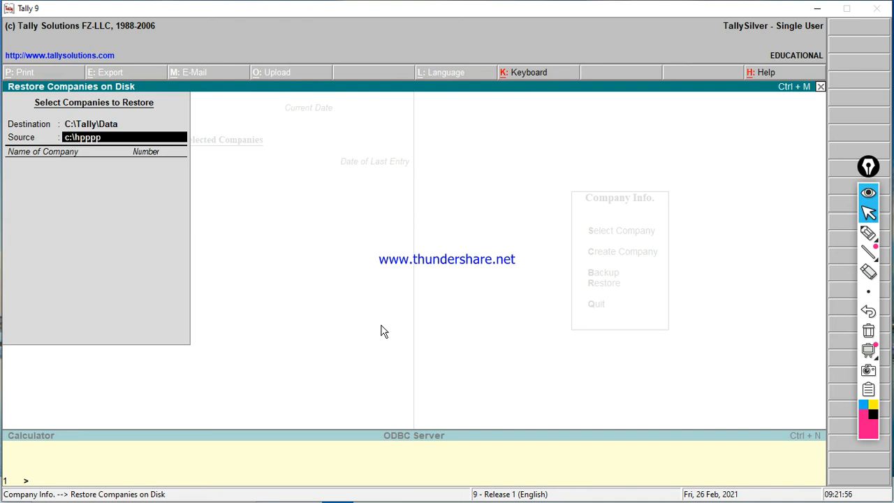
key("Return")
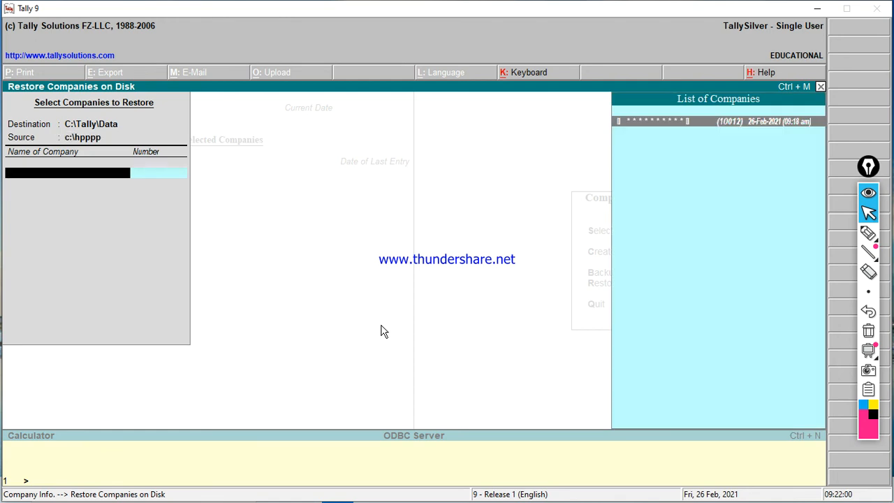
- Restore company 10012 from the backup, supplying its TallyVault password
key("Return")
key("Return")
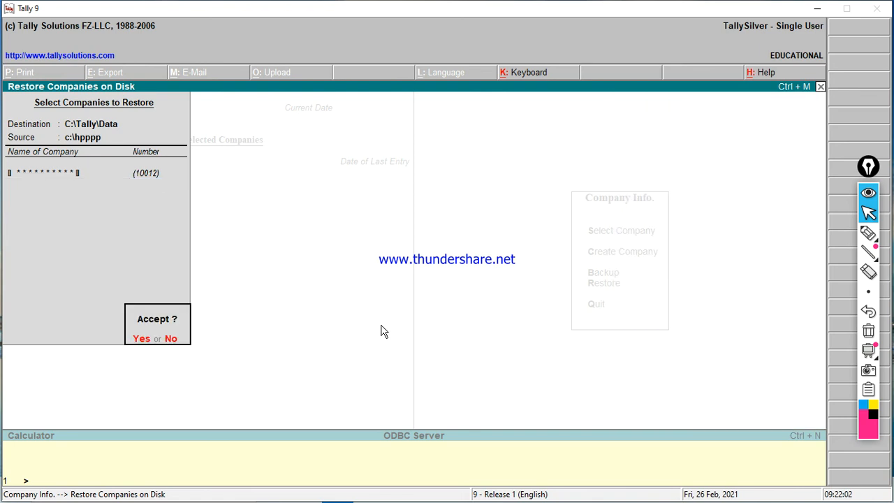
key("Return")
key("Return")
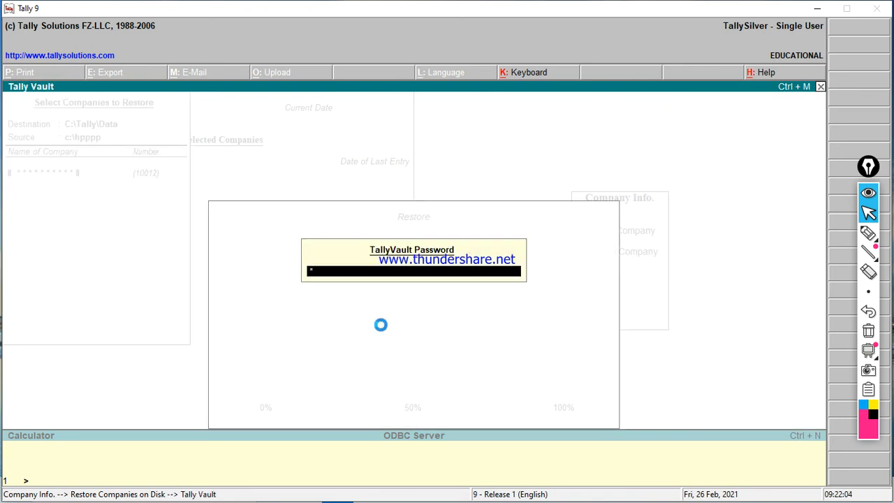
- Select the restored company, open it with its TallyVault password, and shut it again
key("Up")
key("Up")
key("Up")
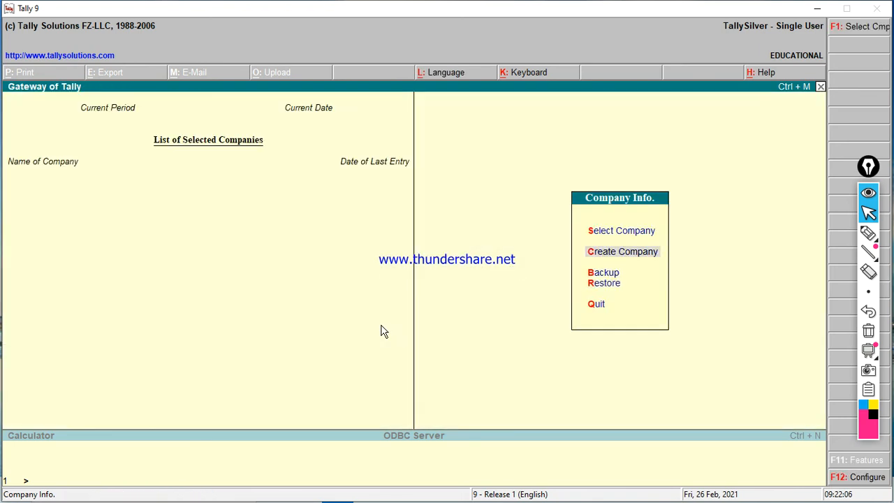
key("Return")
key("Return")
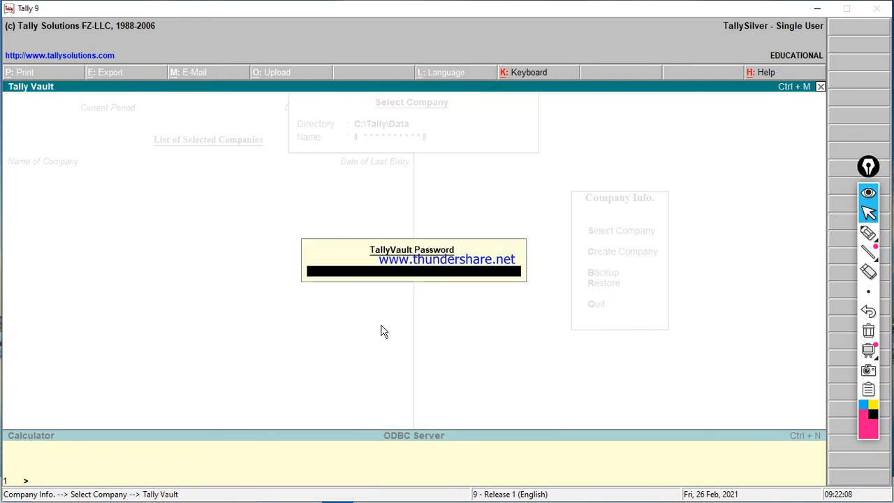
key("Return")
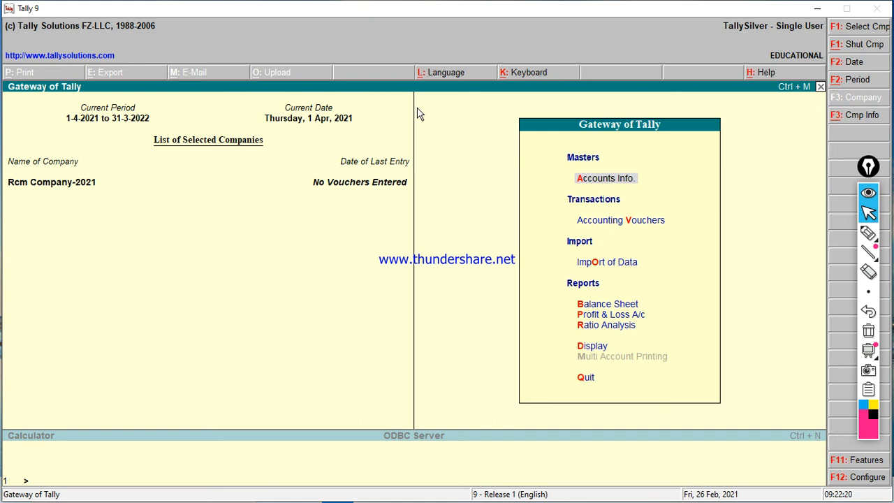
key("alt+F1")
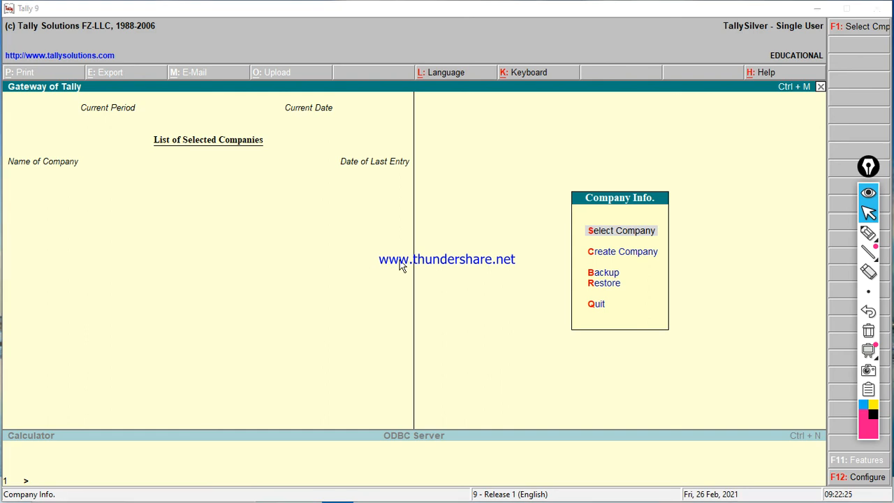
- Switch to File Explorer and open drive C:
key("super+e")
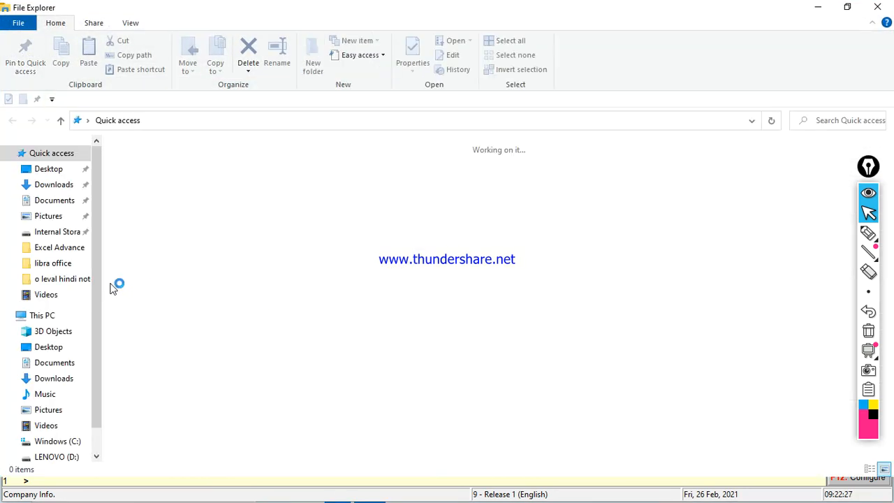
left_click(65, 445)
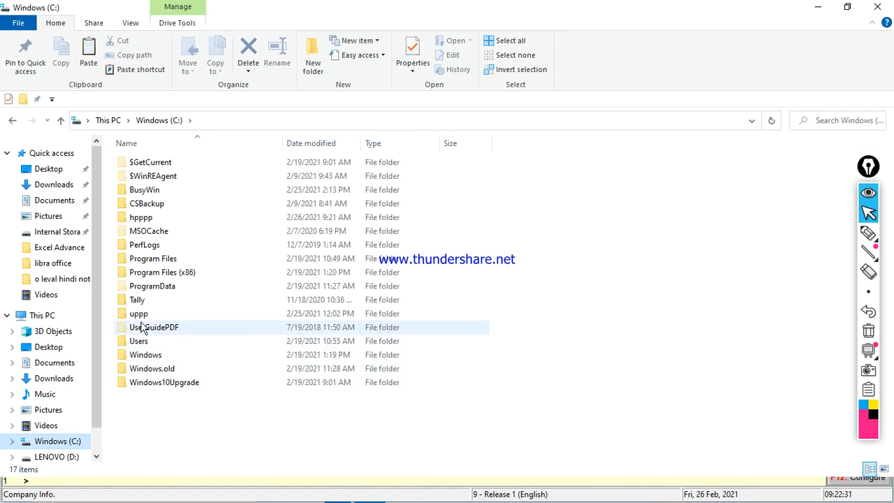
left_click(139, 315)
right_click(141, 321)
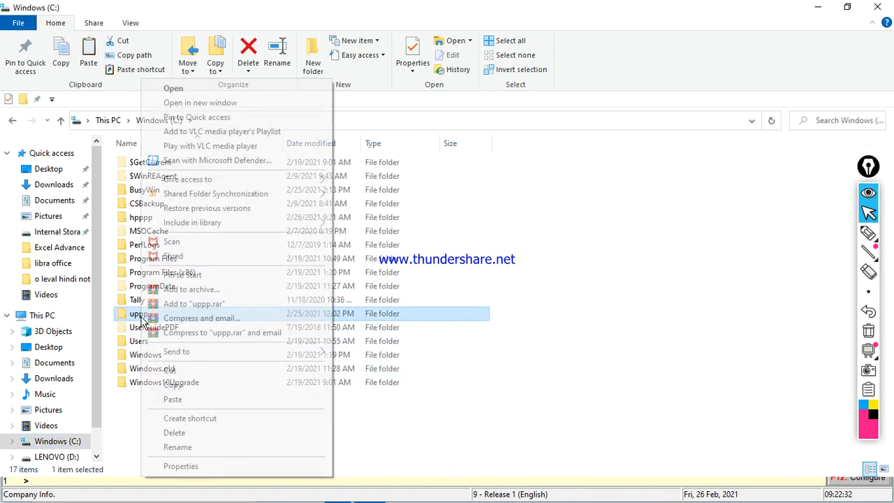
left_click(171, 371)
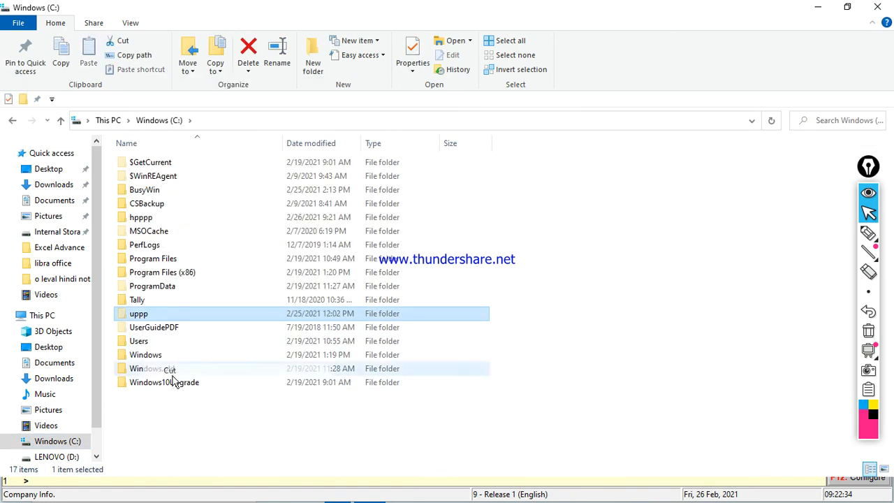
left_click(60, 456)
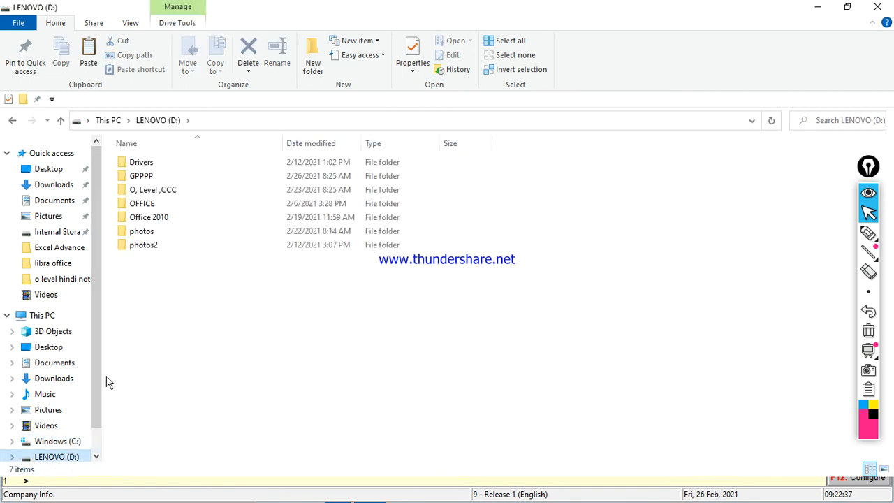
left_click(81, 443)
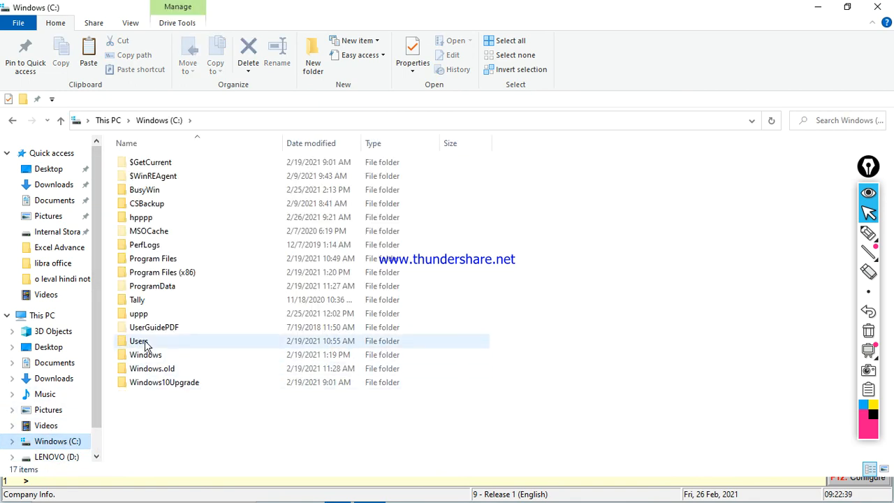
- Copy the hpppp backup folder from drive C: and paste it into drive LENOVO (D:)
left_click(152, 219)
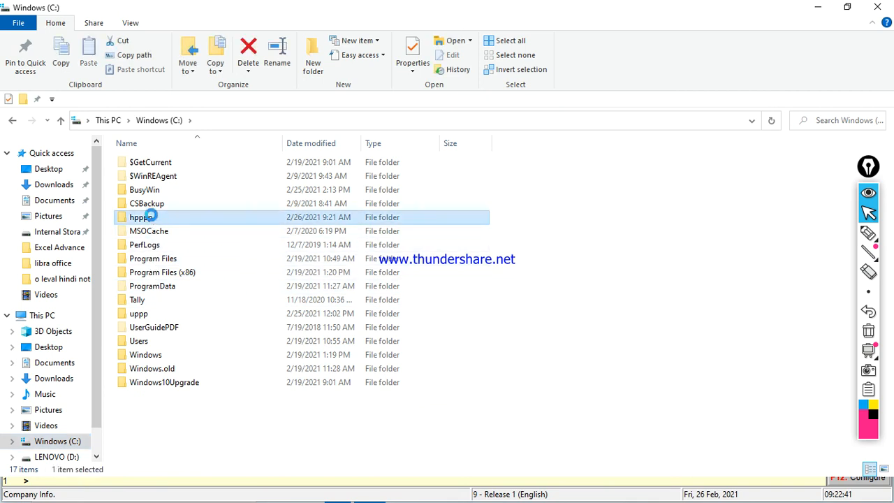
right_click(151, 218)
left_click(185, 386)
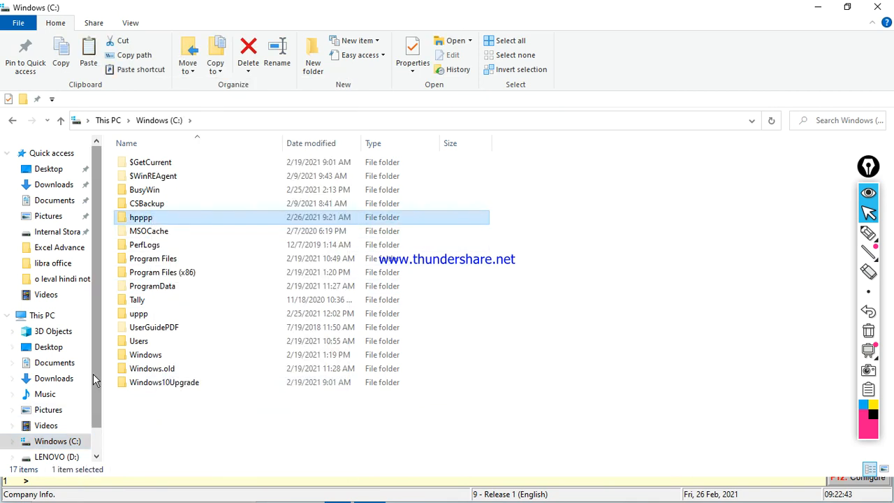
scroll(93, 373, "down", 1)
left_click(78, 423)
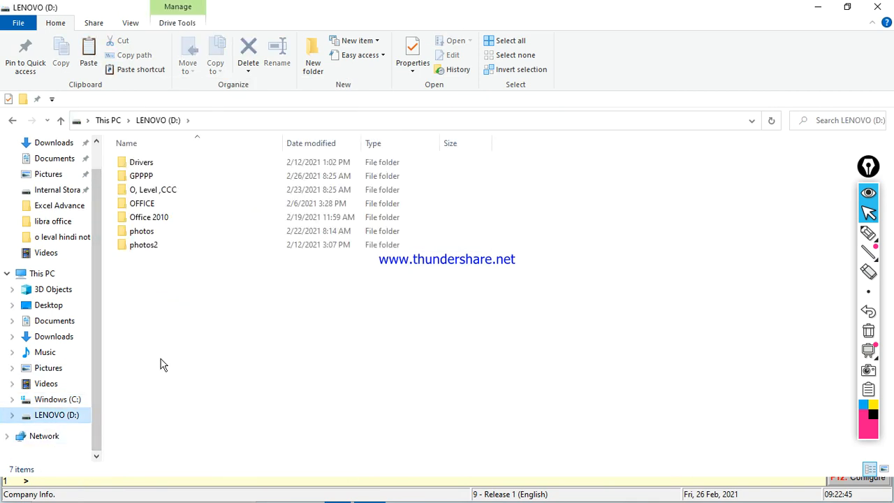
right_click(164, 334)
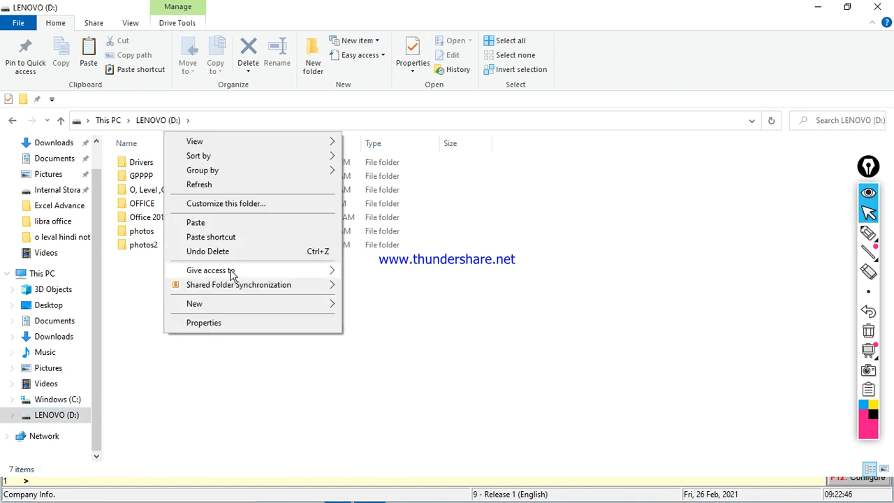
left_click(225, 221)
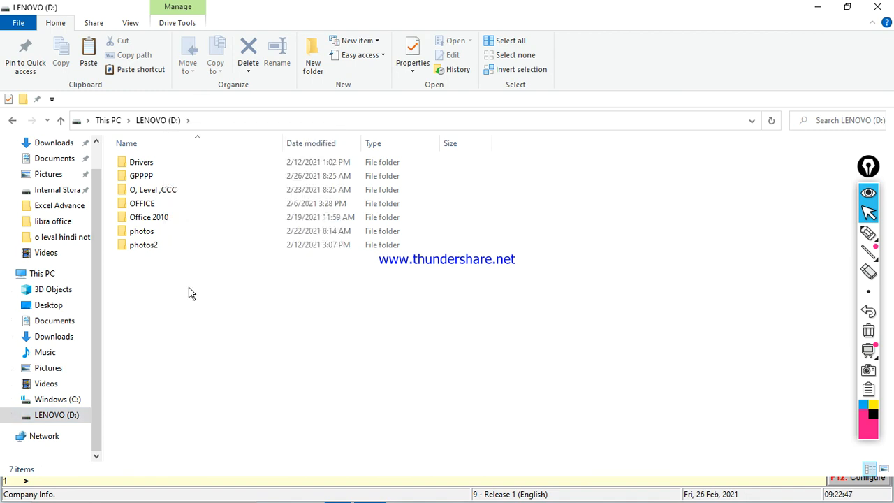
- Return to drive C: and delete its hpppp folder
left_click(54, 399)
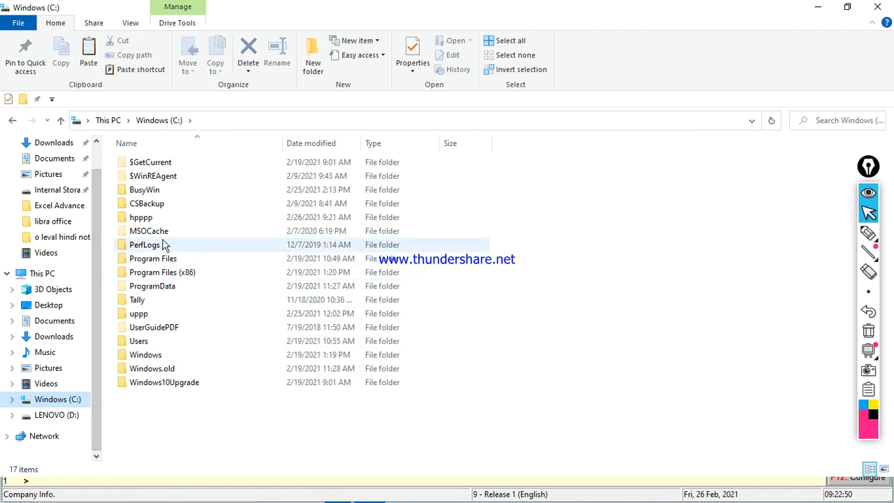
left_click(148, 218)
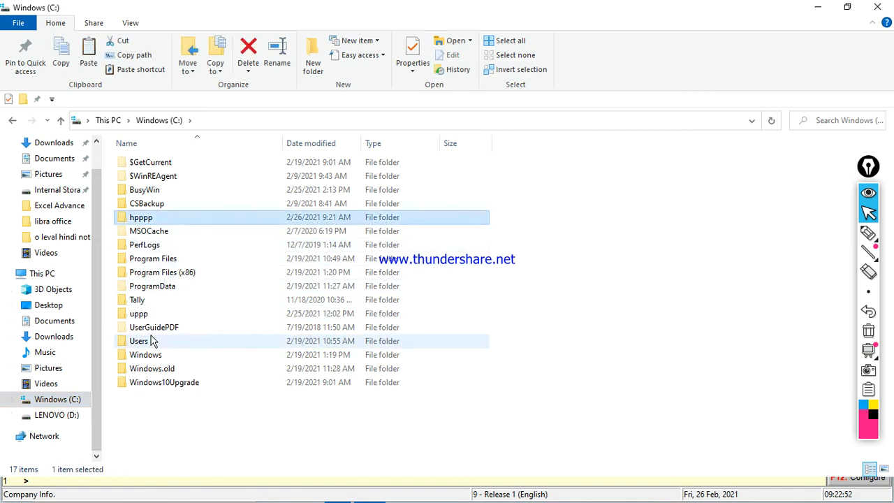
key("Delete")
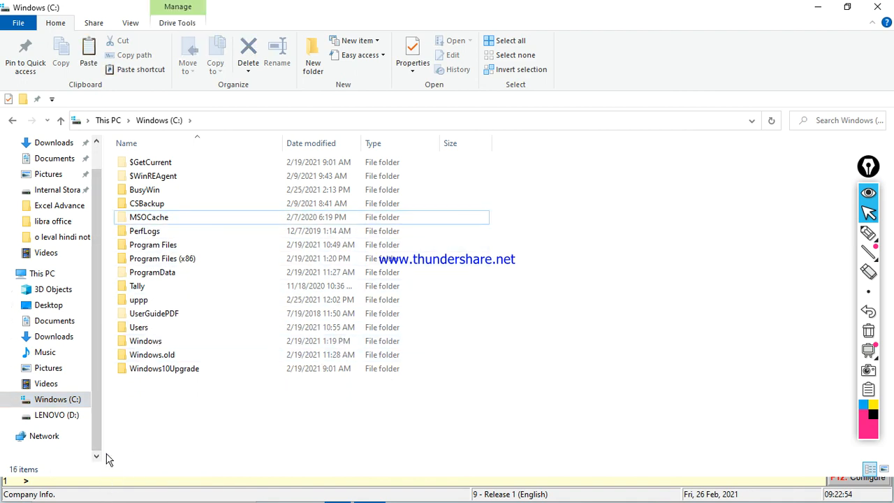
- Switch to Tally and open the only listed company, entering its TallyVault password
key("alt+Tab")
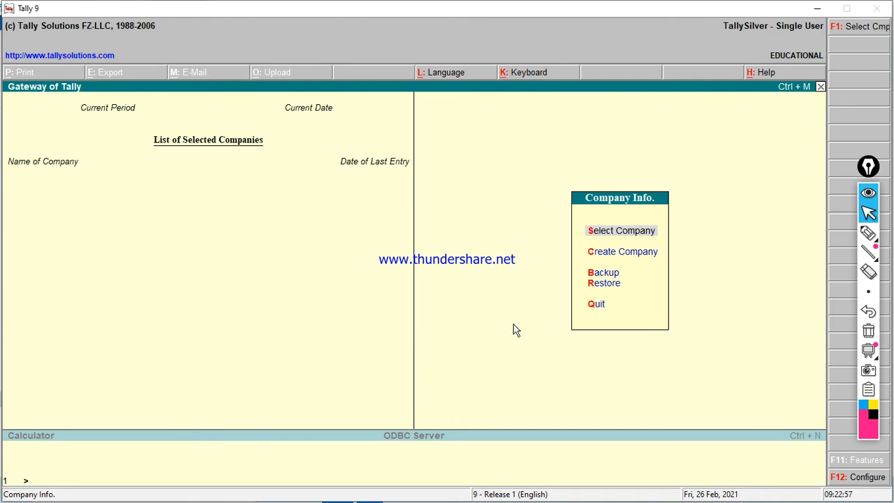
key("Return")
key("Return")
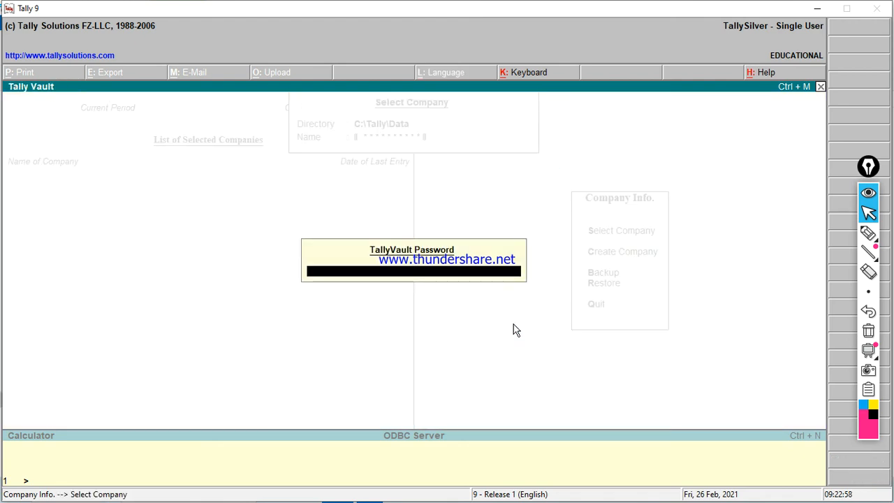
key("Return")
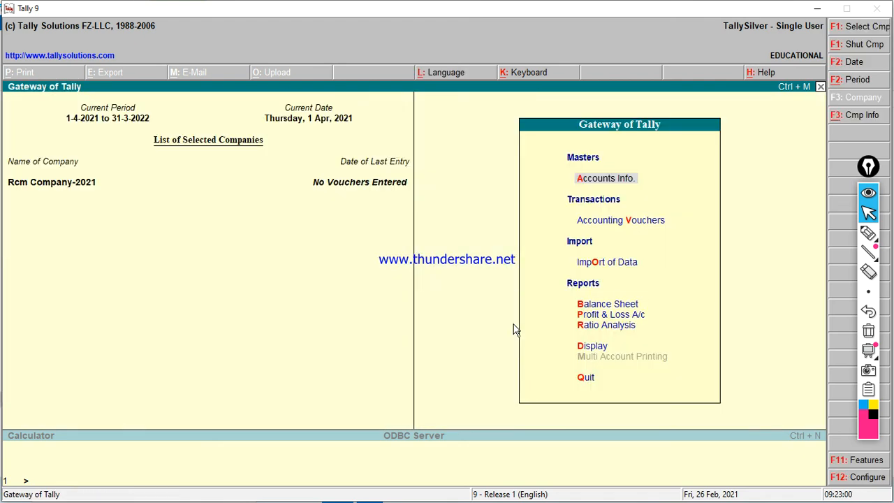
- Delete Rcm Company-2021 from its alteration screen, confirming the deletion, and leave the company selection form
key("alt+F3")
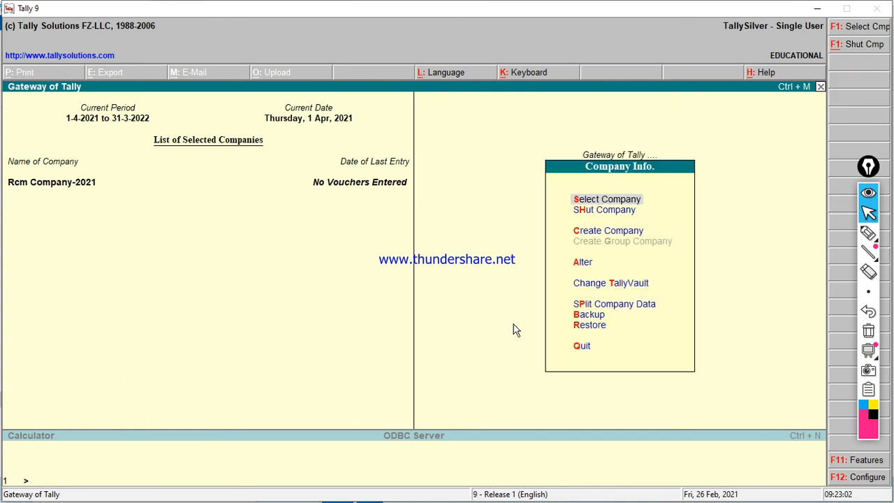
key("Down")
key("Down")
key("Down")
key("Return")
key("Return")
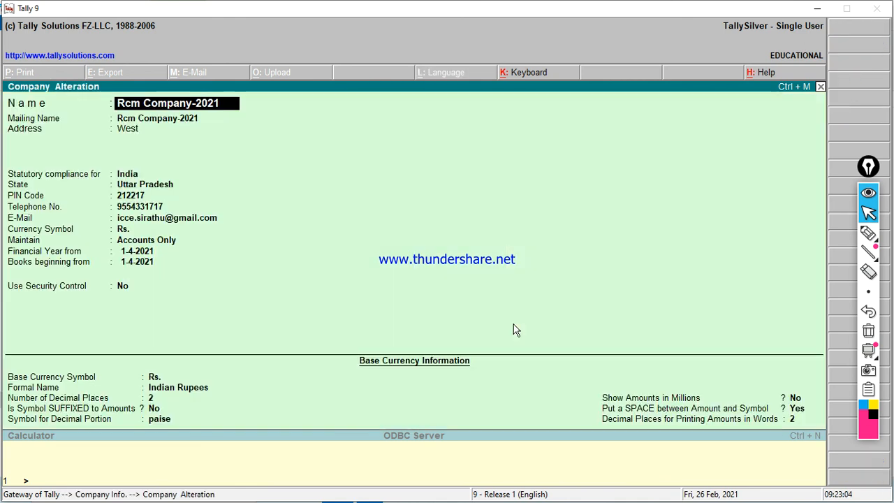
key("alt+d")
key("Return")
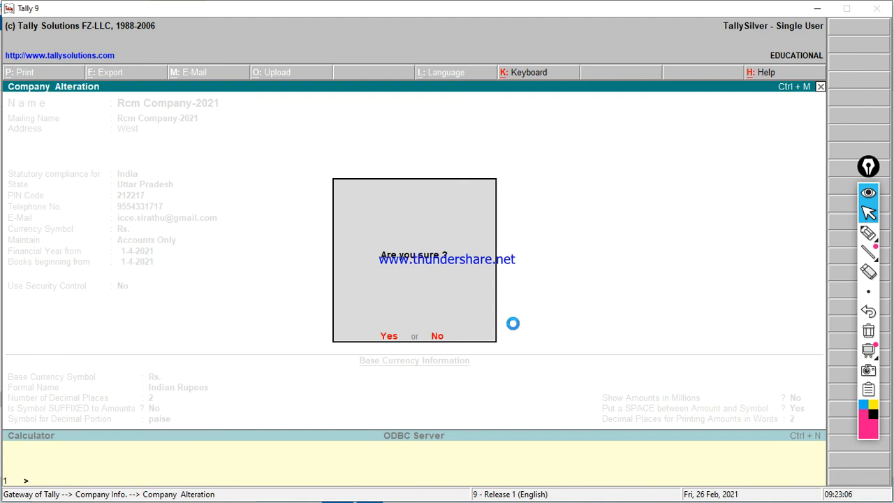
key("Return")
key("Return")
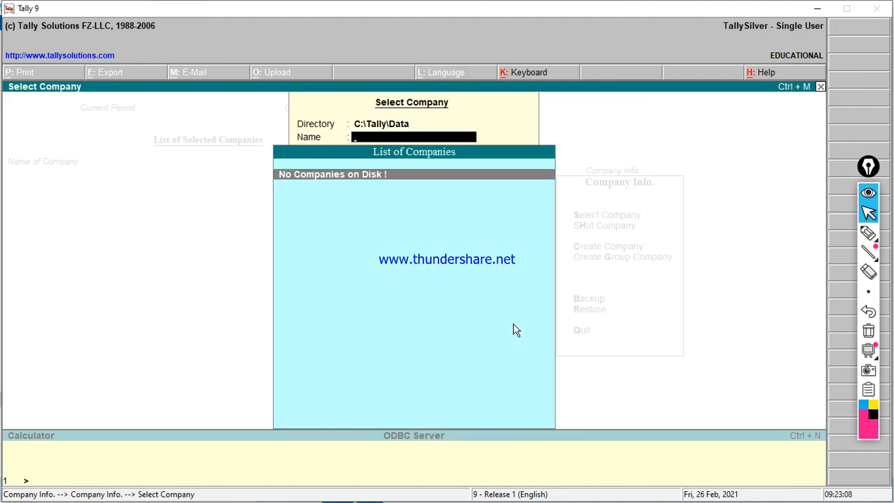
key("Return")
key("Return")
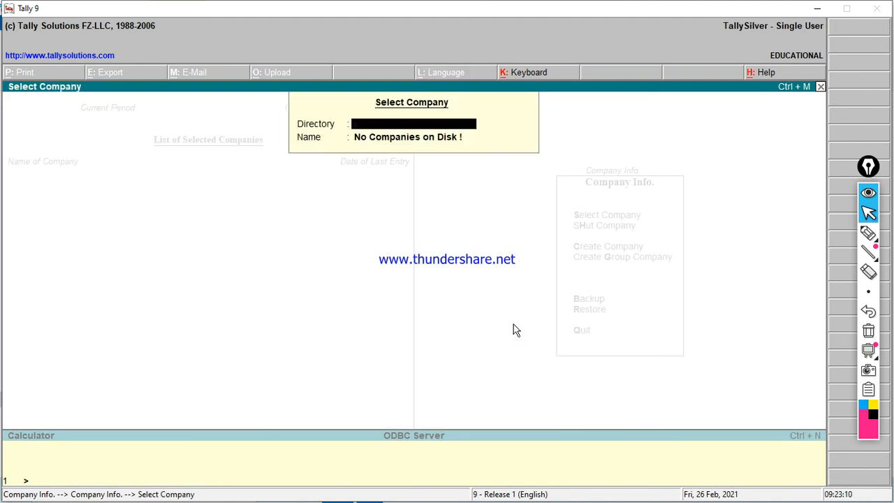
key("Escape")
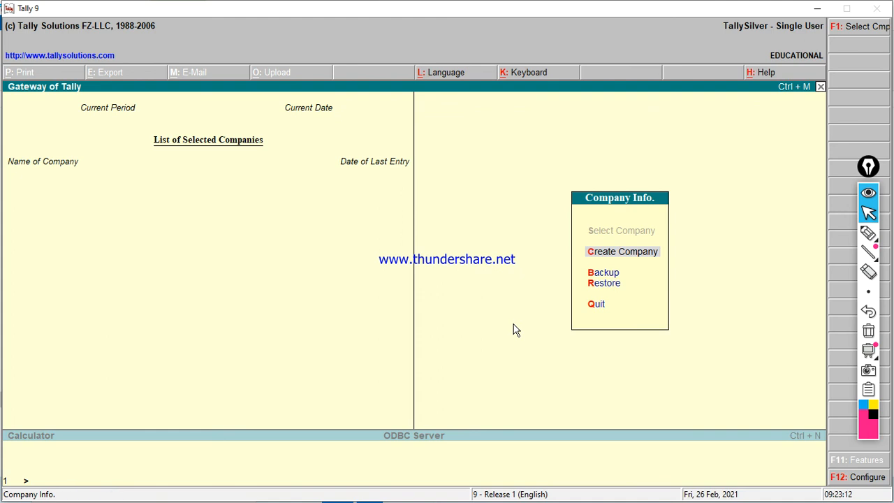
- Start a company restore and try c:\hpppp as the source
key("Down")
key("Down")
key("Down")
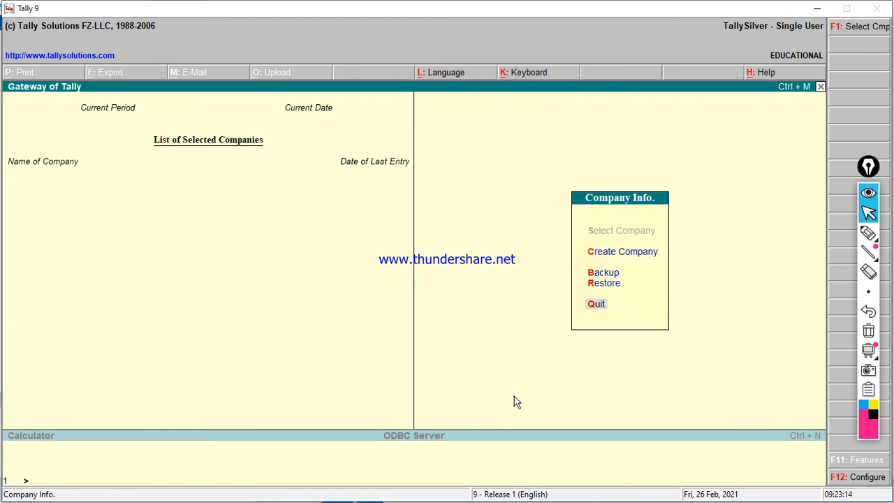
key("r")
key("Return")
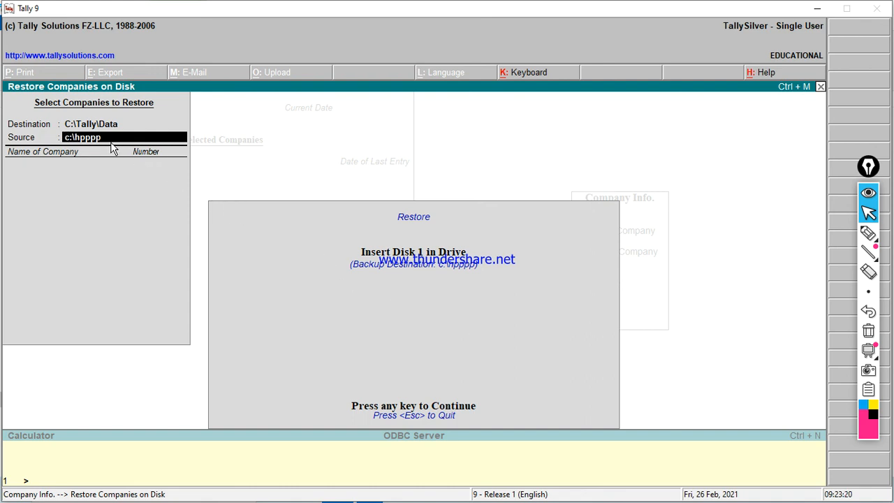
key("Return")
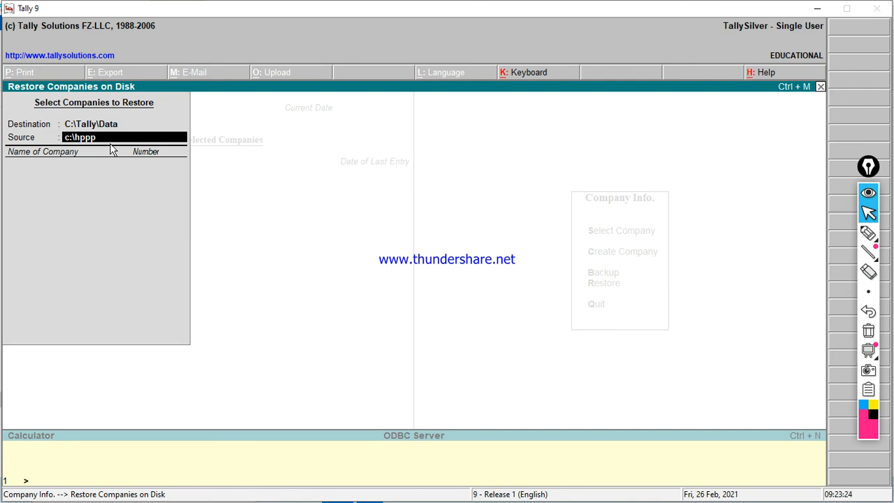
- Set the restore source to d:\hpppp
key("BackSpace")
key("BackSpace")
key("BackSpace")
type("h")
key("Return")
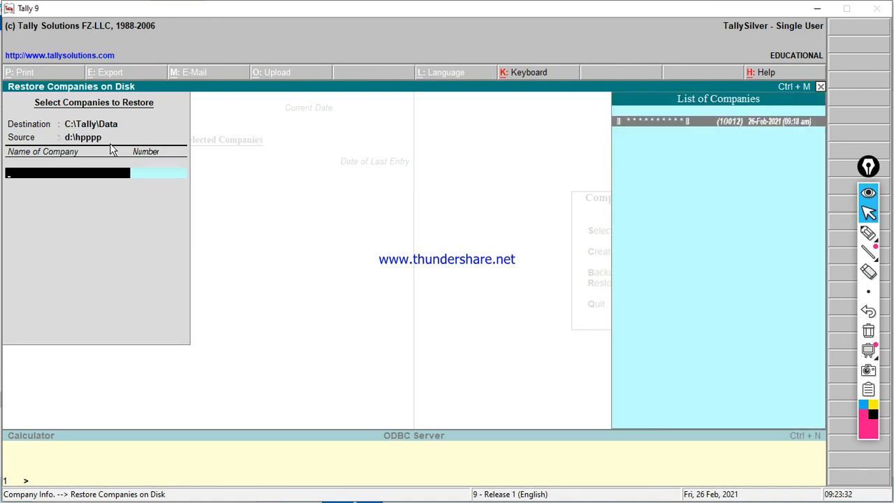
- Choose company 10012 from the backup on drive D: and restore it, supplying its TallyVault password
key("Return")
key("Return")
key("Return")
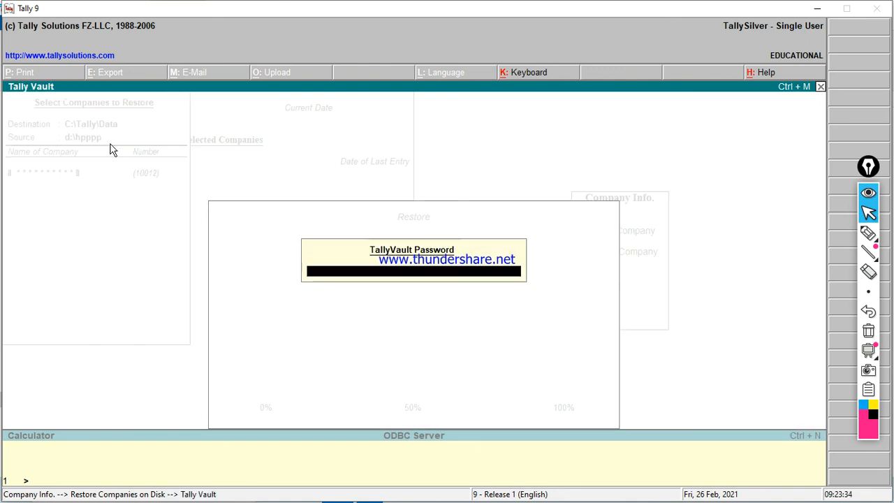
key("Return")
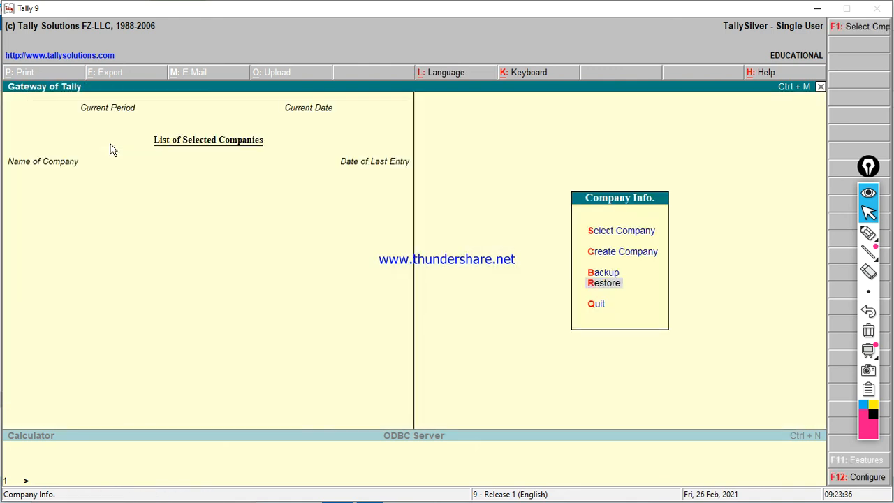
- Select restored company 10012 from C:\Tally\Data and open it with its TallyVault password
key("Up")
key("Up")
key("Up")
key("Return")
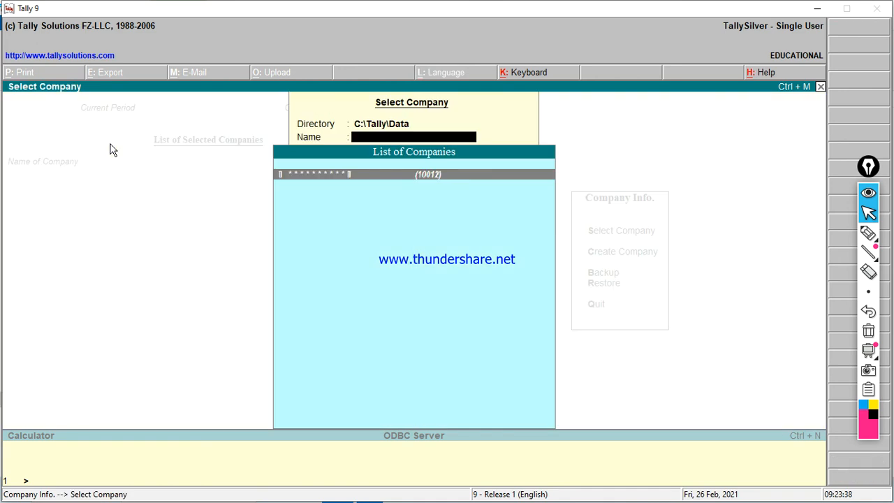
key("Return")
key("Return")
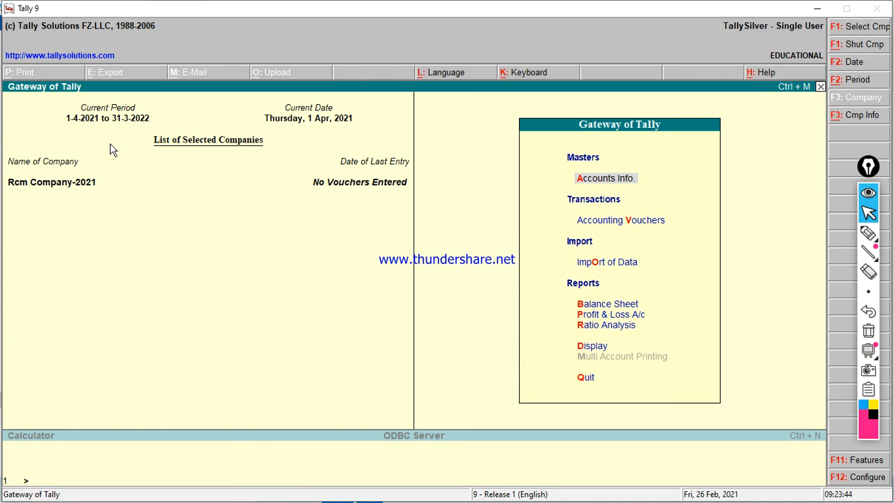
- Open Company Info, tick off its options with the annotation pen, then clear the marks and return to the Gateway of Tally
key("alt+F3")
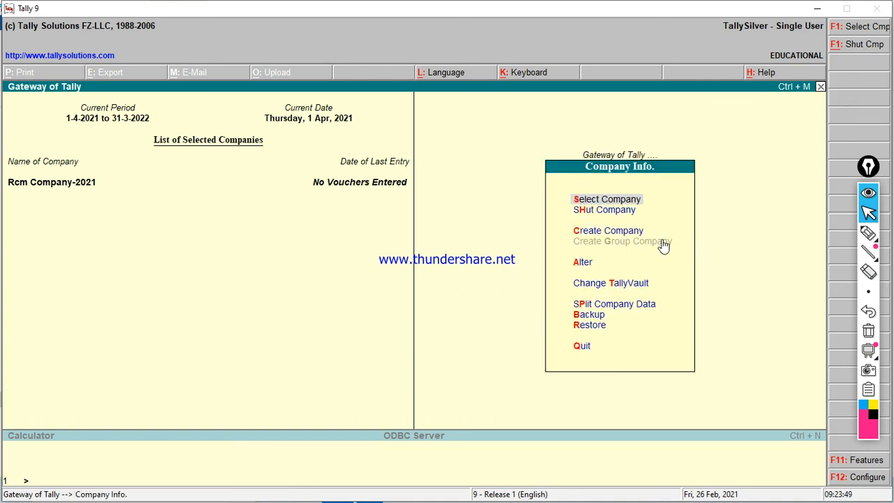
left_click(868, 233)
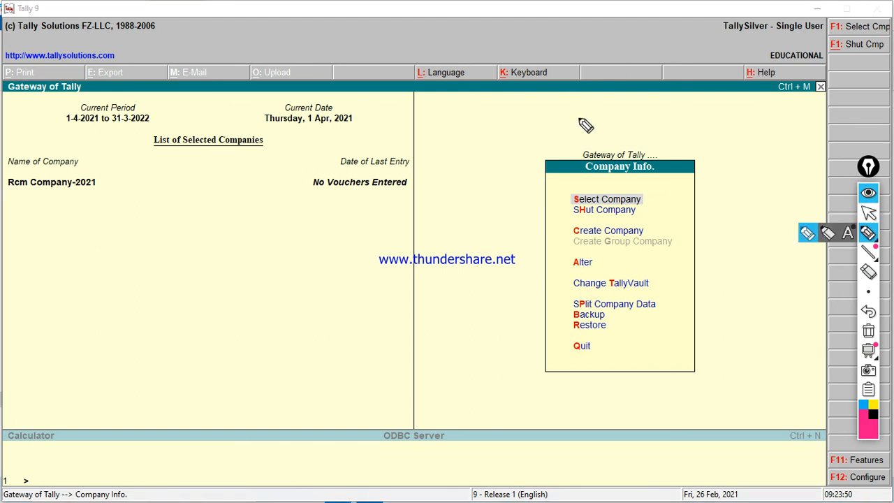
mouse_move(563, 193)
left_mouse_down()
mouse_move(570, 208)
mouse_move(584, 190)
mouse_move(587, 202)
mouse_move(564, 282)
mouse_move(580, 274)
mouse_move(571, 308)
mouse_move(584, 295)
mouse_move(568, 349)
mouse_move(584, 337)
left_mouse_up()
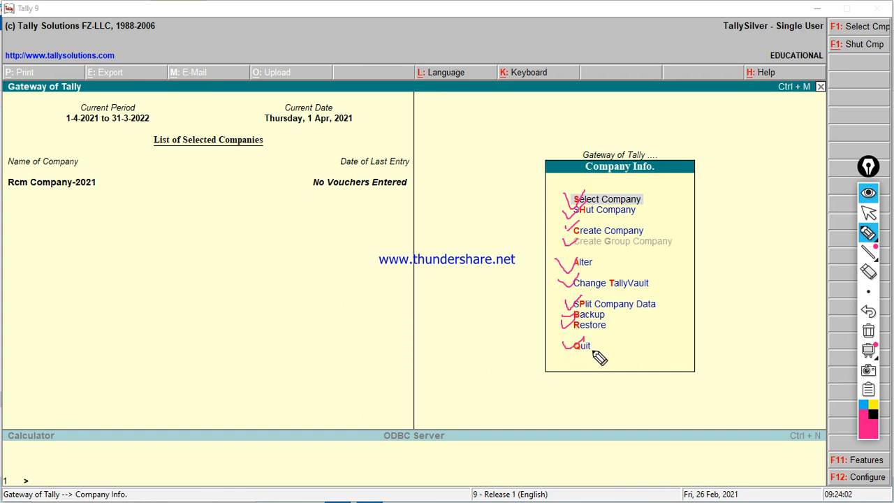
left_click(867, 332)
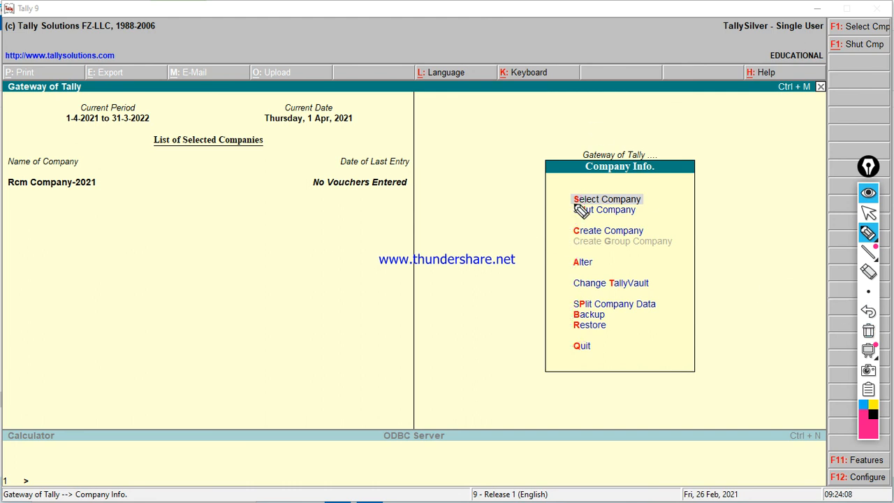
key("Escape")
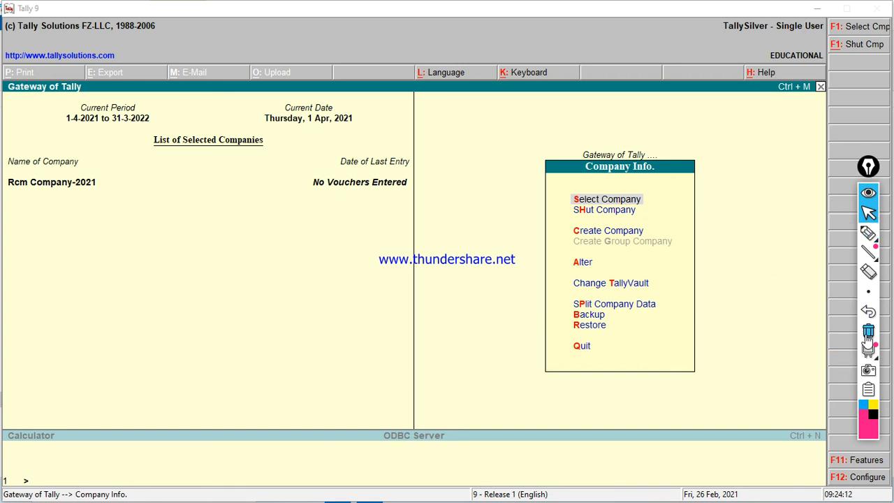
left_click(782, 204)
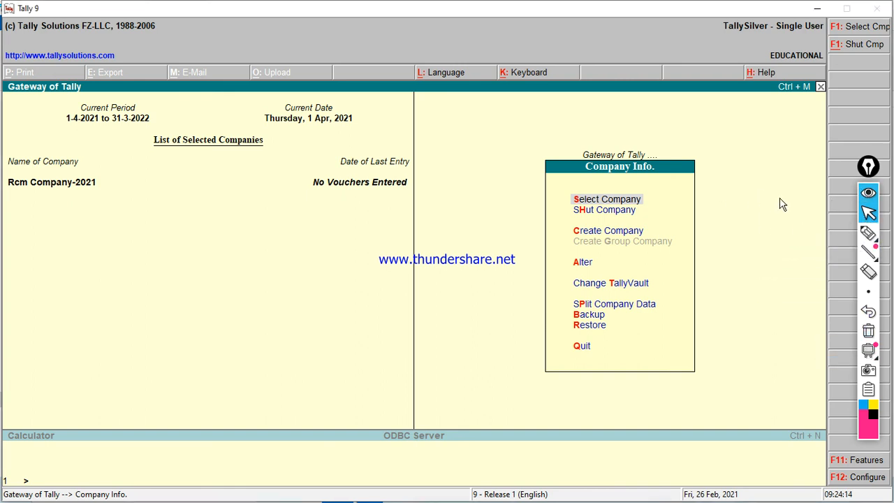
key("Escape")
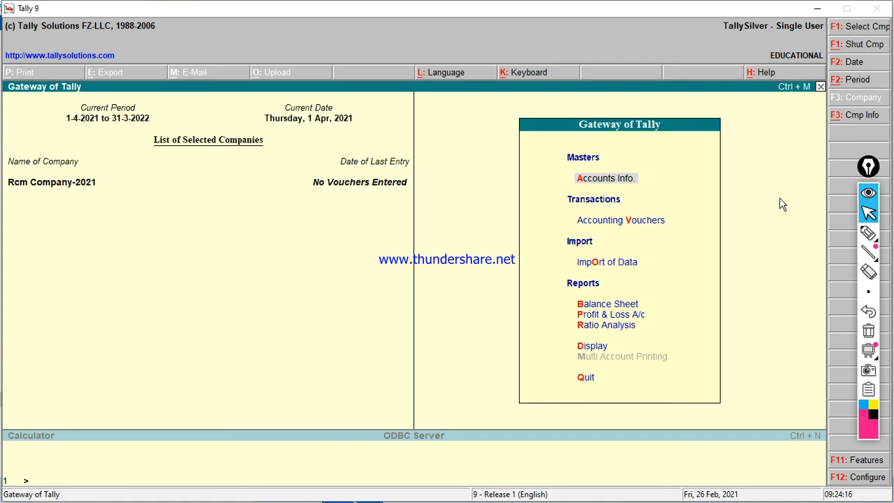